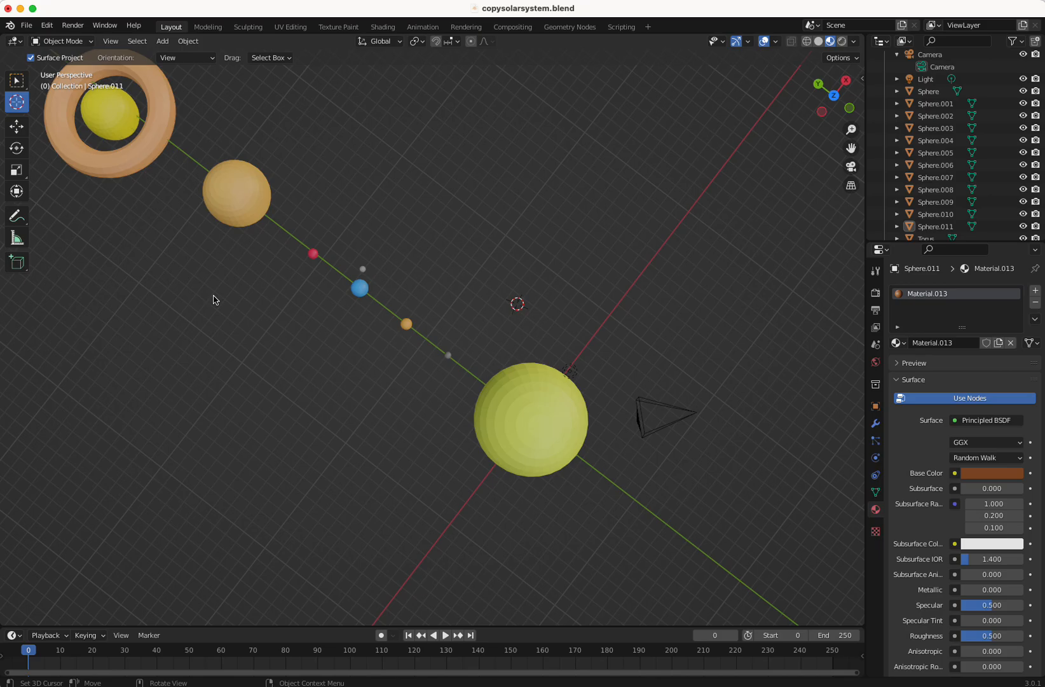
Add a NURBS circle to the solar system scene and scale it up well beyond its initial size
{"action": "key", "text": "shift+a"}
{"action": "mouse_move", "coordinate": [189, 315]}
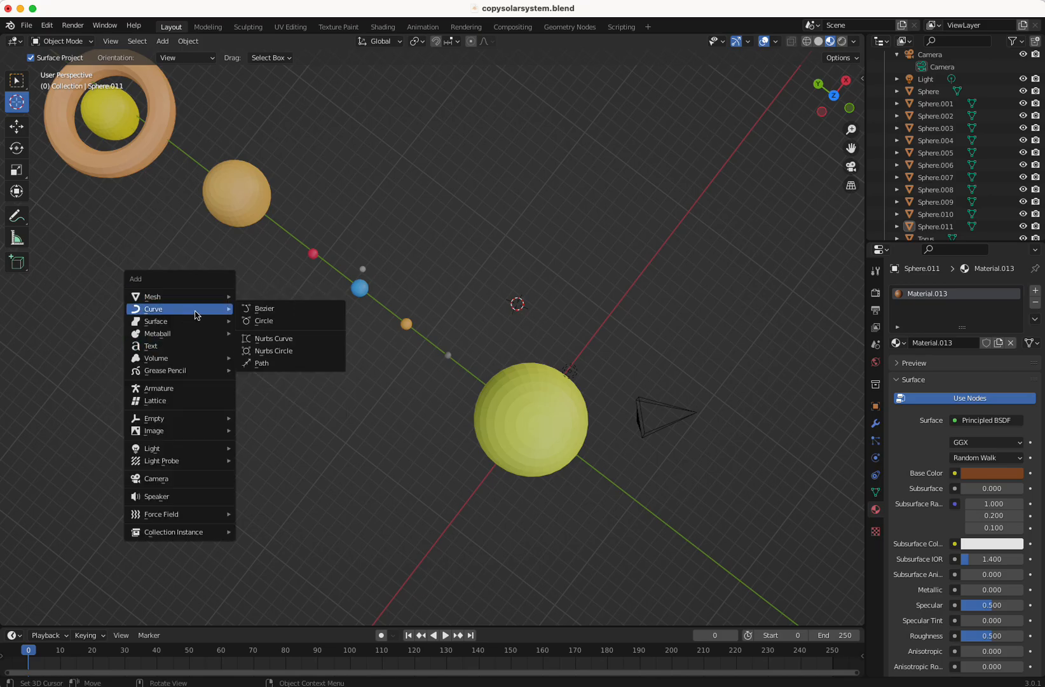
{"action": "left_click", "coordinate": [294, 351]}
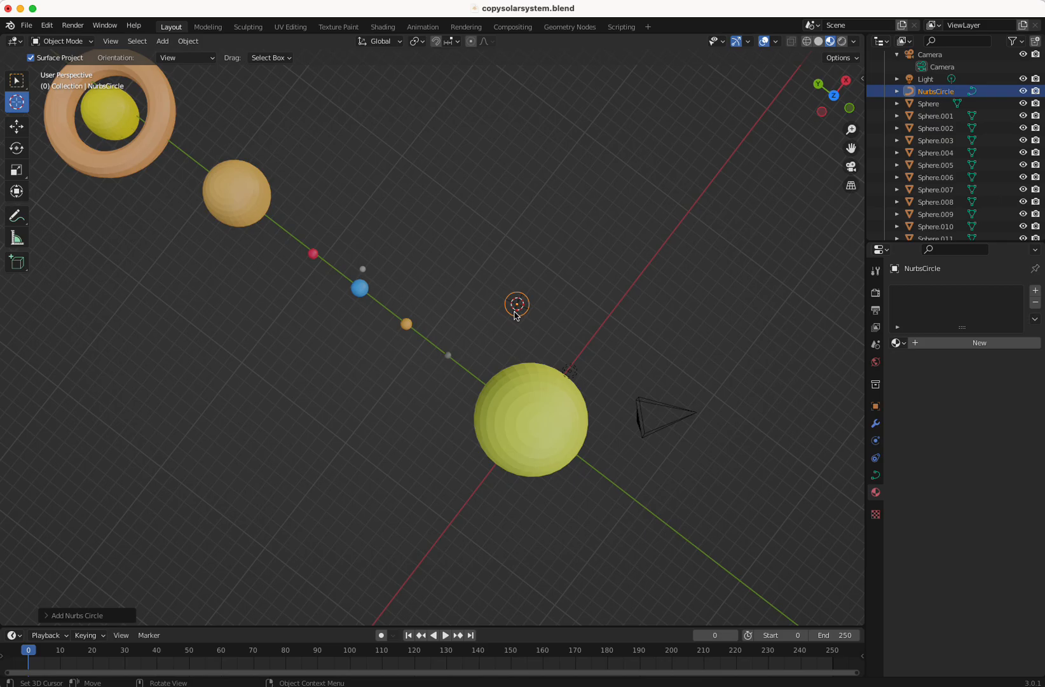
{"action": "key", "text": "s"}
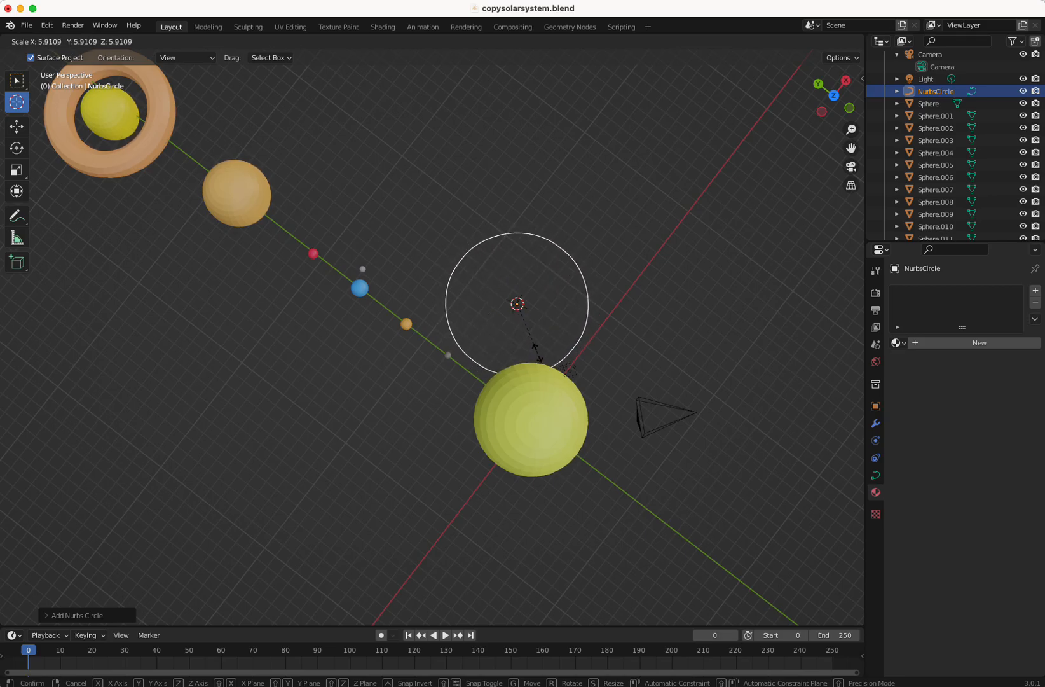
{"action": "left_click", "coordinate": [538, 361]}
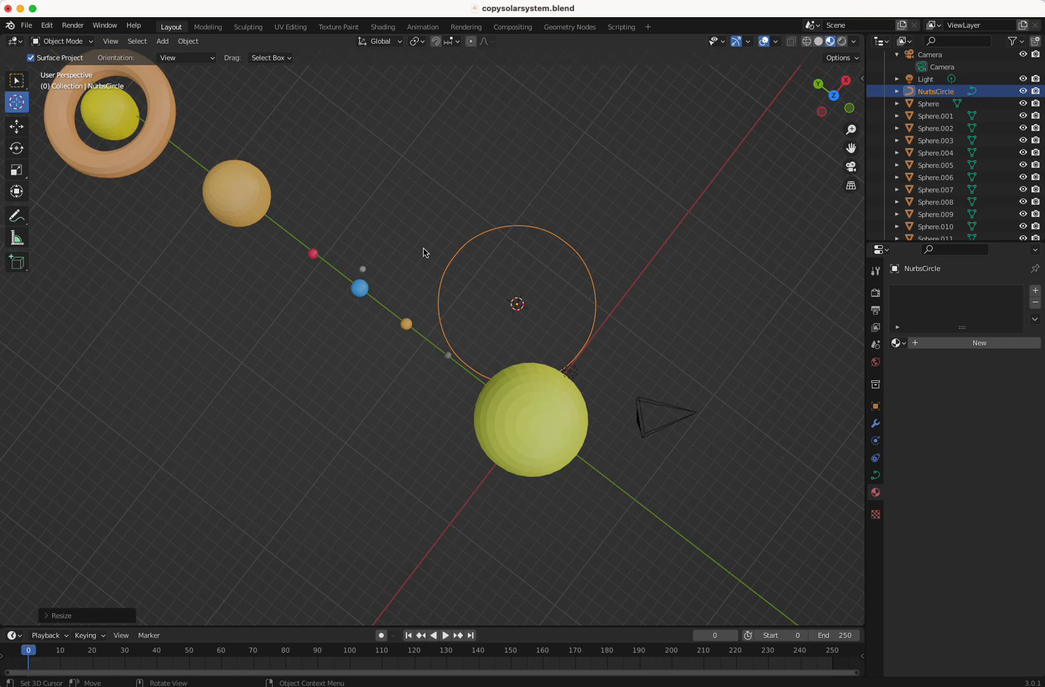
Centre the NURBS circle on the large yellow sun and scale it by about 1.34 so it passes through the nearest grey planet
{"action": "key", "text": "g"}
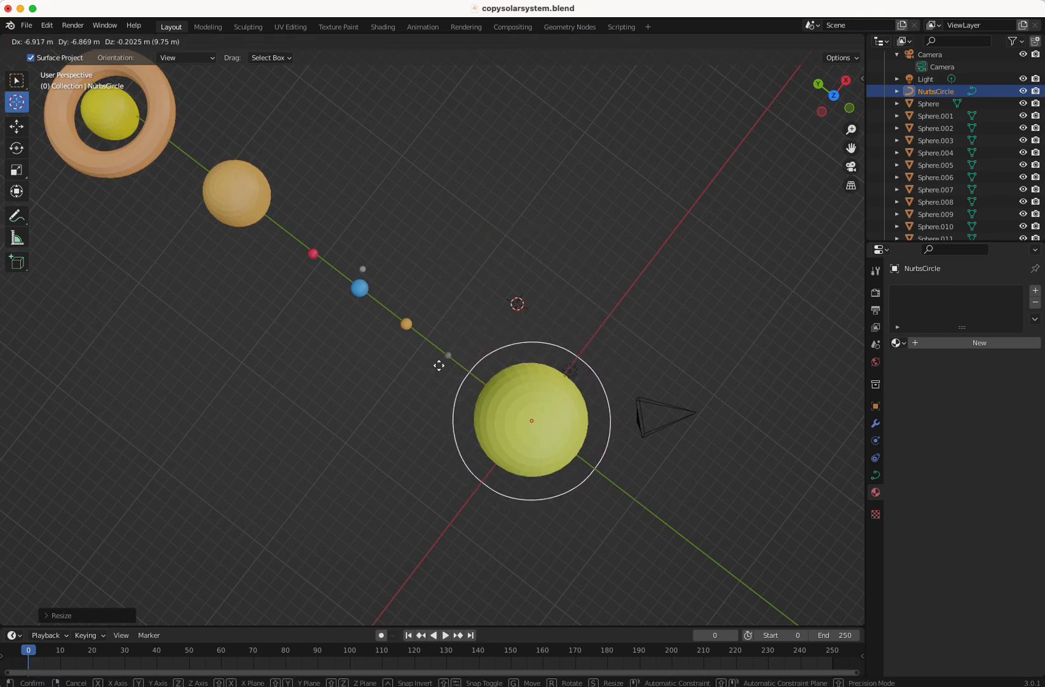
{"action": "left_click", "coordinate": [438, 364]}
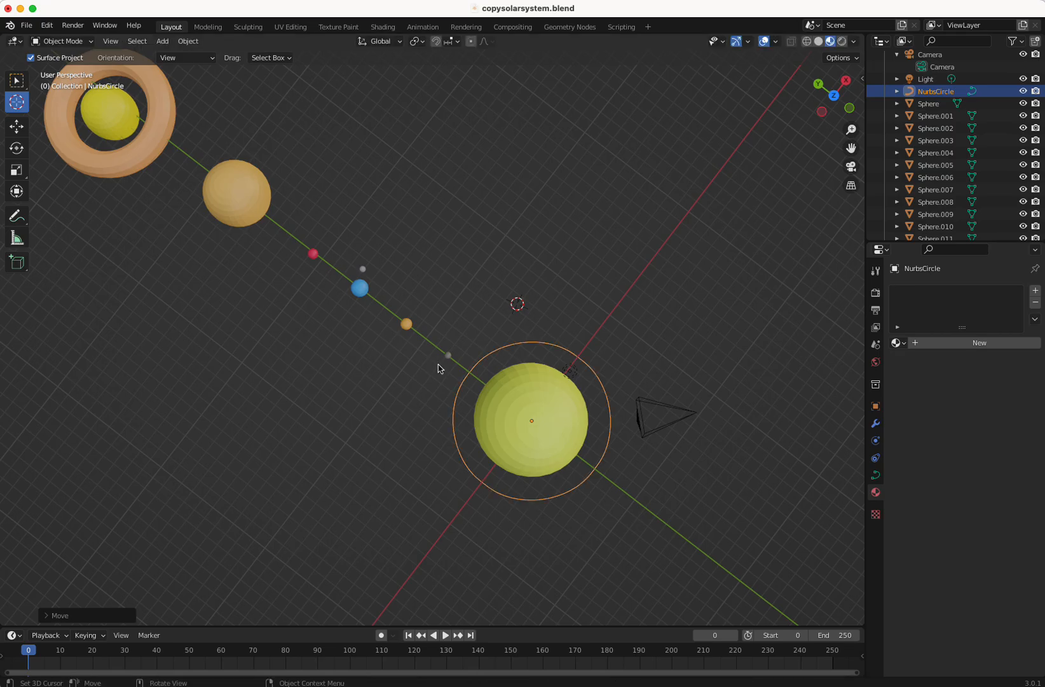
{"action": "key", "text": "s"}
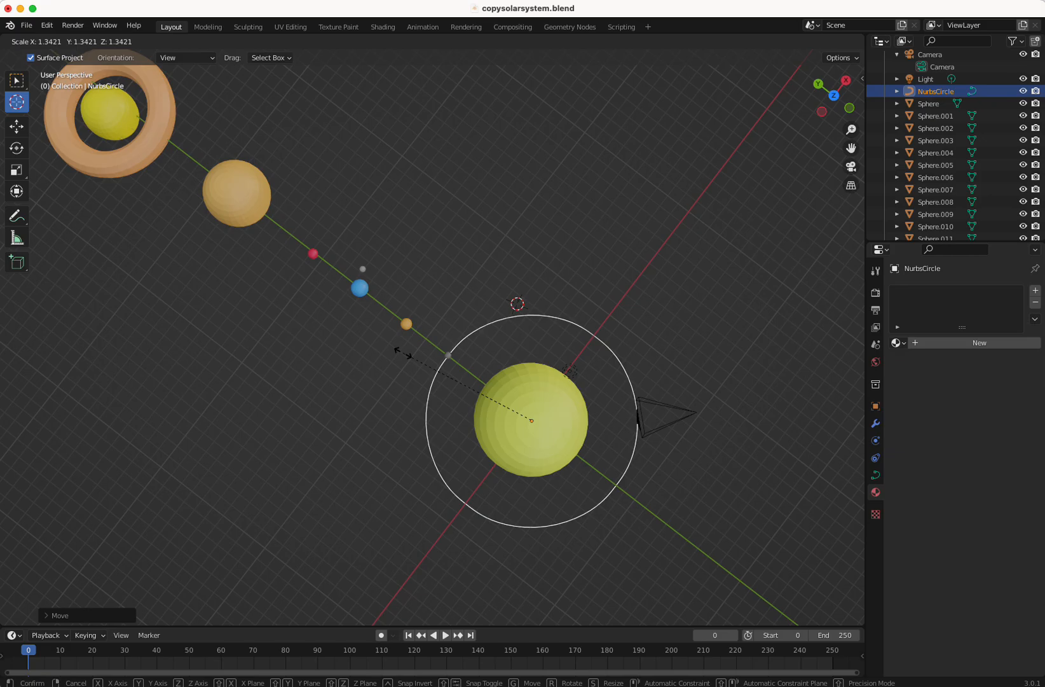
{"action": "left_click", "coordinate": [403, 354]}
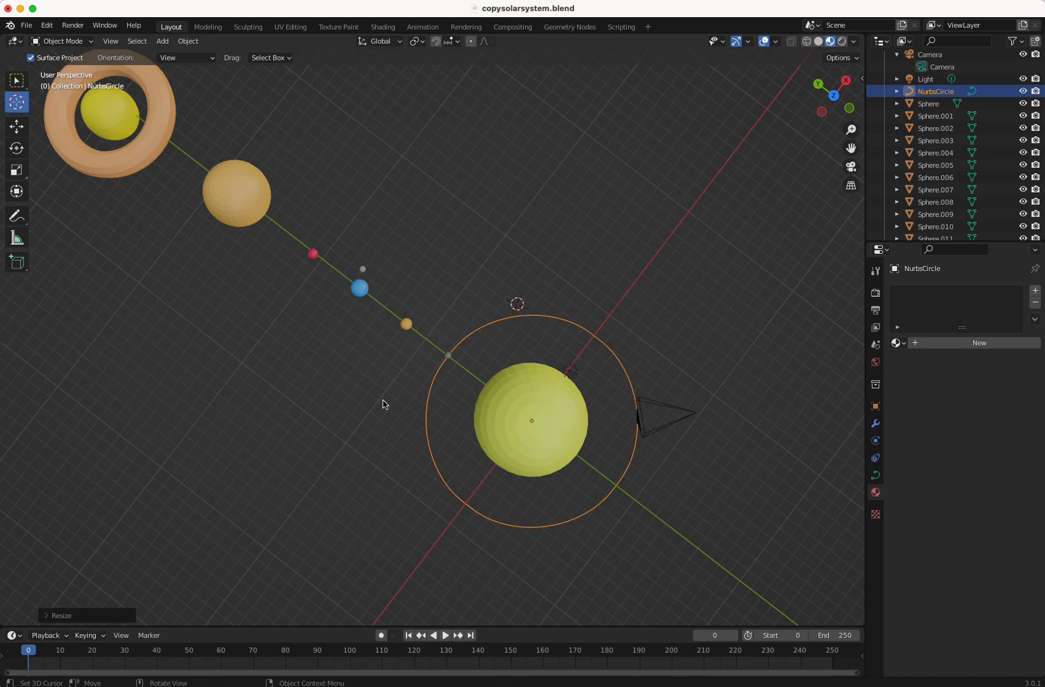
Select the small grey planet nearest the sun and assign the NURBS circle as its parent in the object's relations
{"action": "left_click", "coordinate": [450, 358]}
{"action": "left_click", "coordinate": [13, 81]}
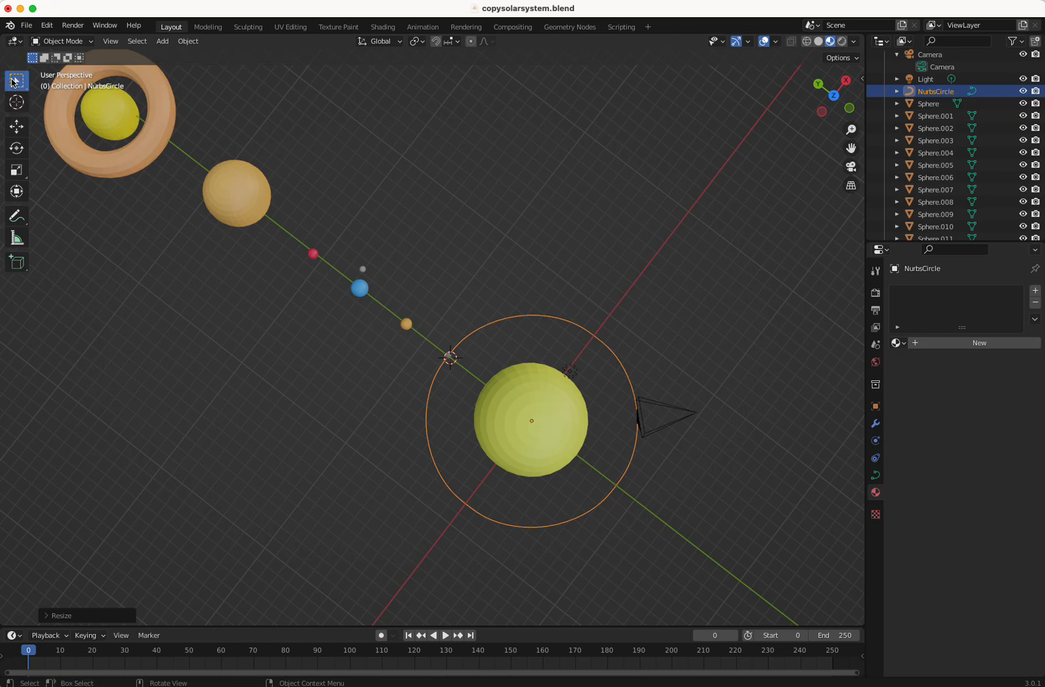
{"action": "left_click", "coordinate": [449, 358]}
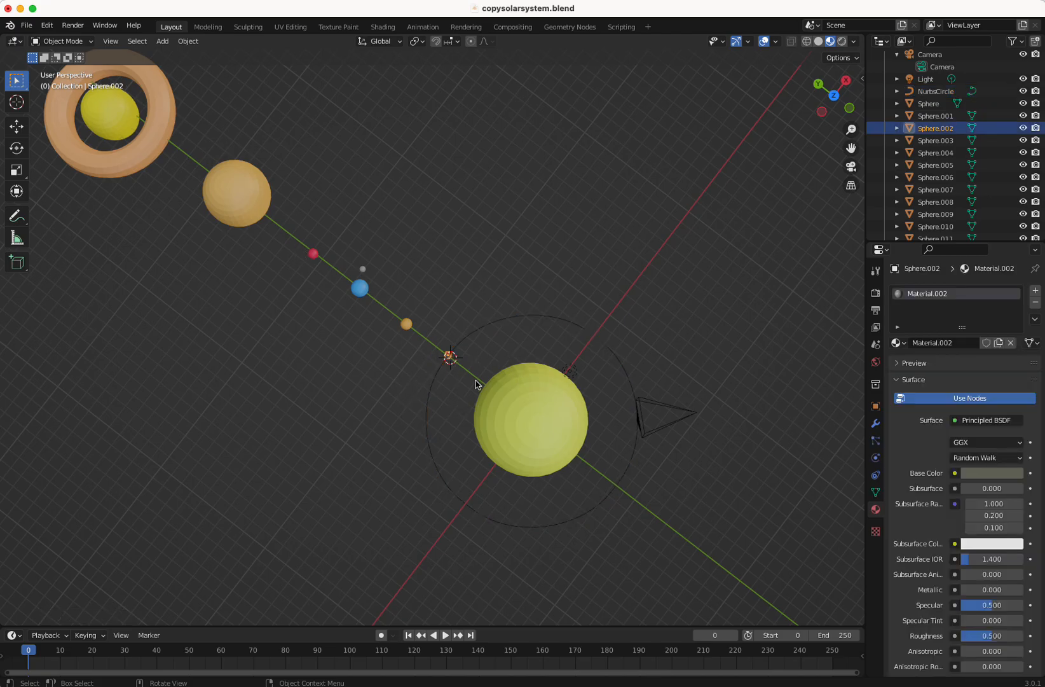
{"action": "scroll", "coordinate": [475, 384], "scroll_direction": "up", "scroll_amount": 4}
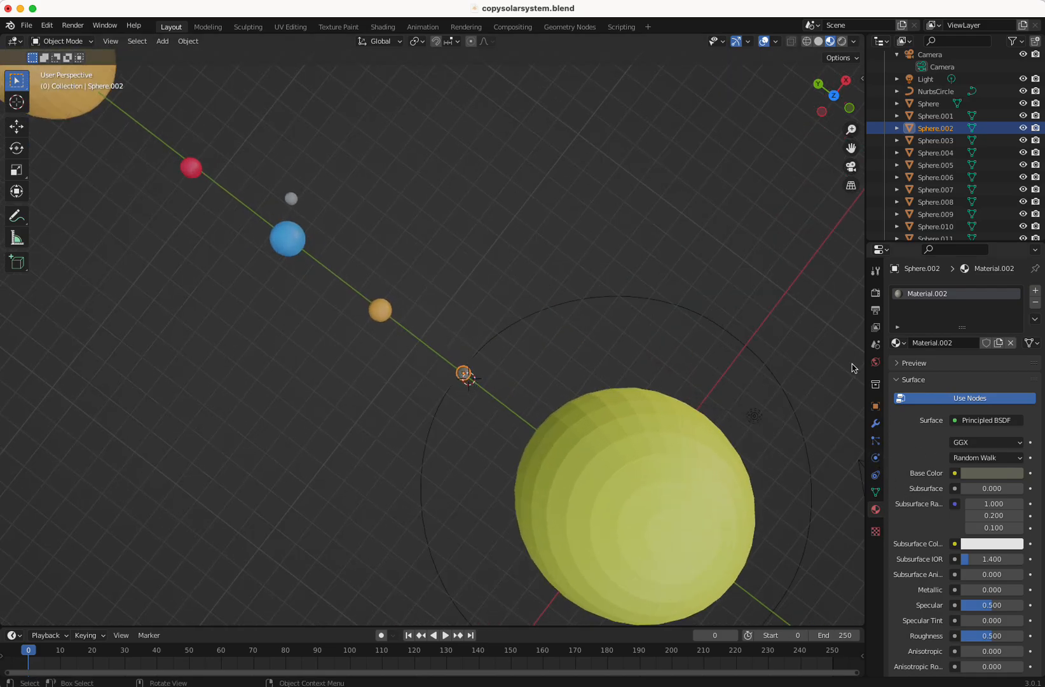
{"action": "left_click", "coordinate": [875, 407]}
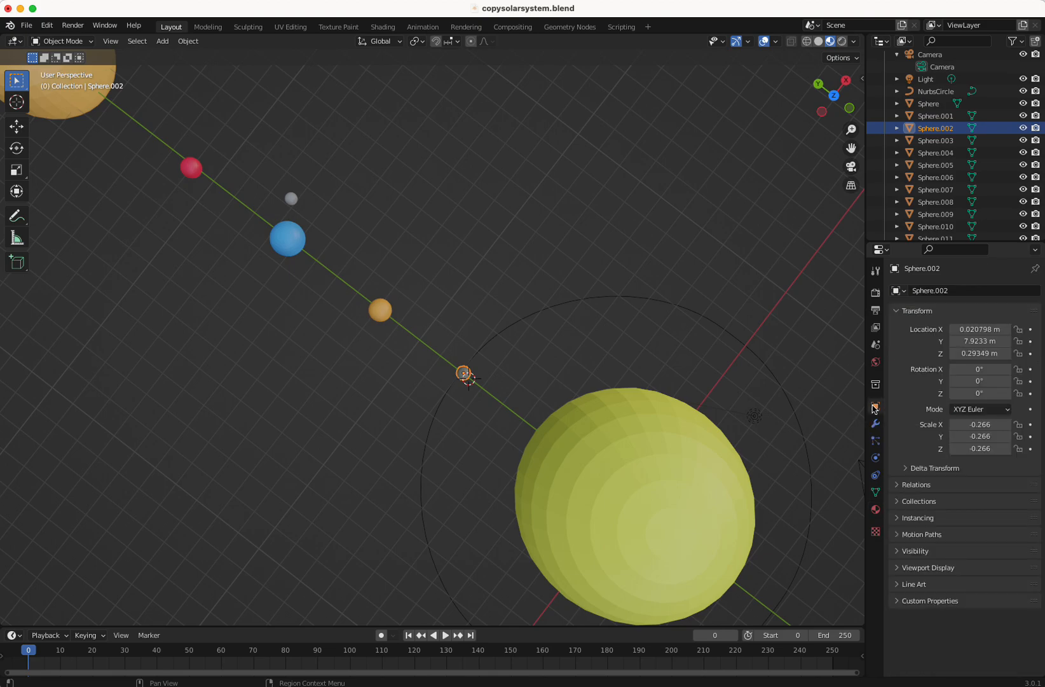
{"action": "left_click", "coordinate": [876, 272]}
{"action": "left_click", "coordinate": [876, 407]}
{"action": "left_click", "coordinate": [895, 485]}
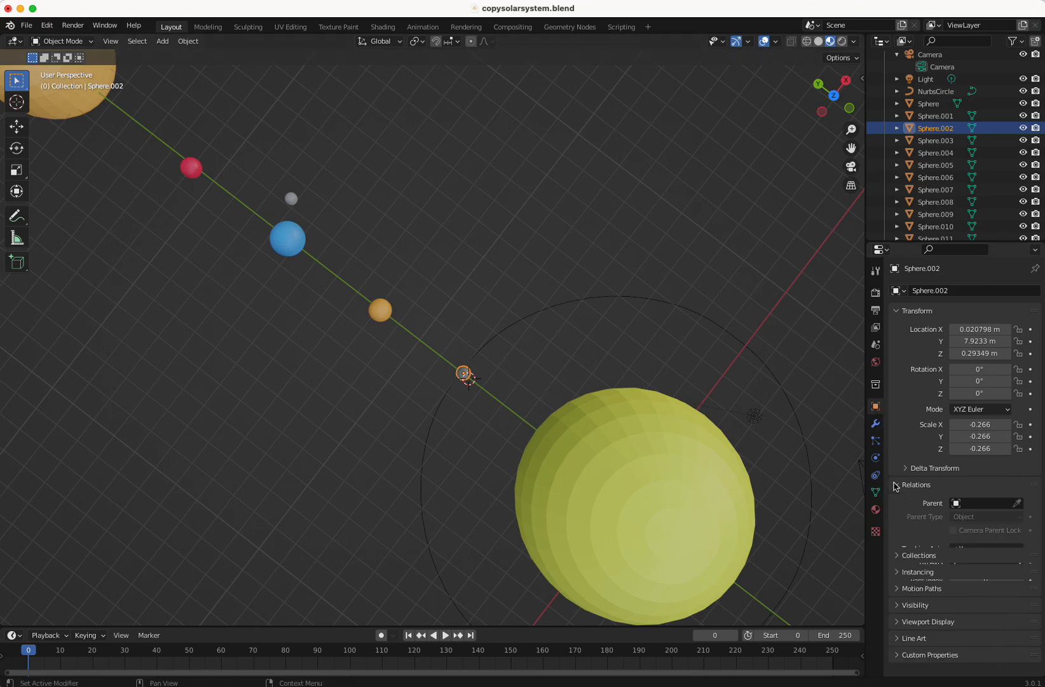
{"action": "left_click", "coordinate": [1017, 503]}
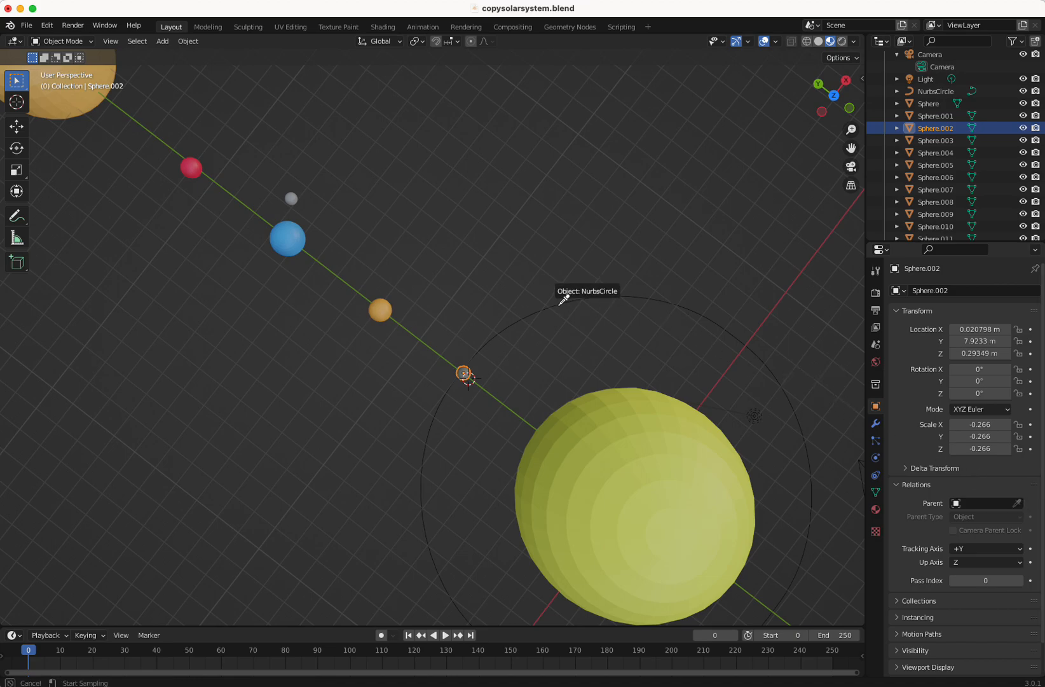
{"action": "left_click", "coordinate": [560, 304]}
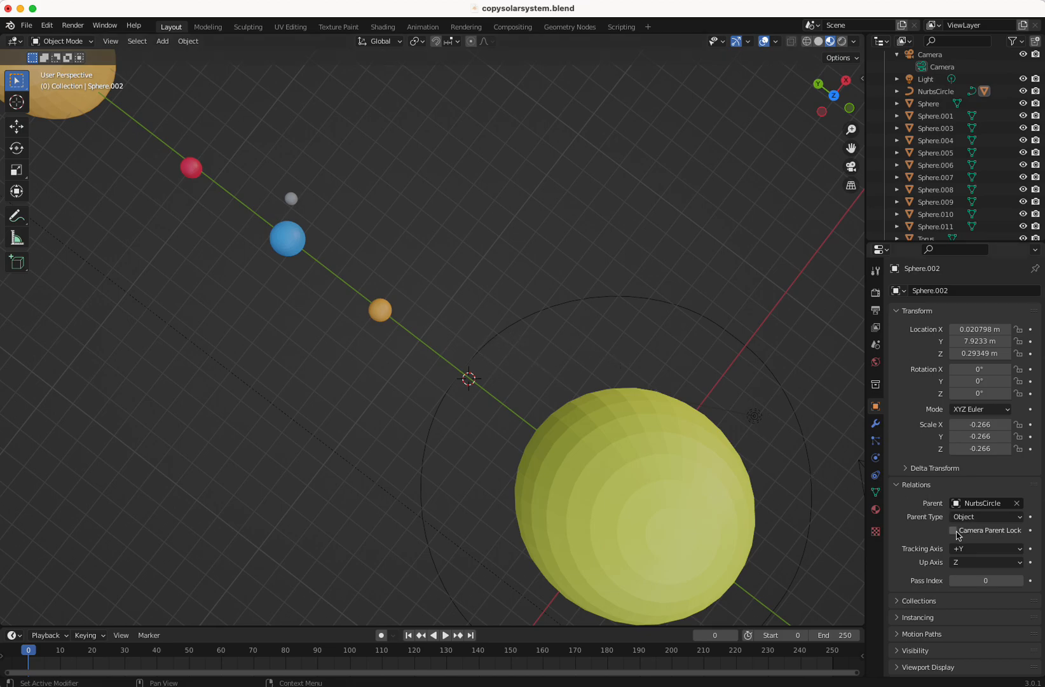
Enable Follow in the NURBS circle's path animation settings and set its Evaluation Time to 32.7
{"action": "left_click", "coordinate": [525, 321]}
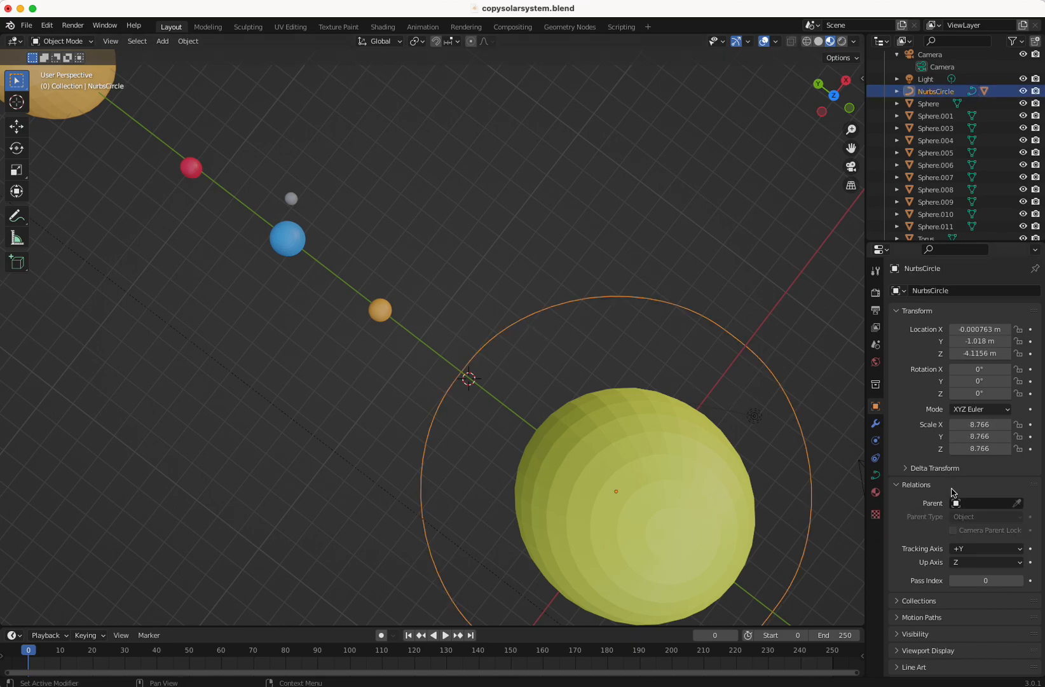
{"action": "left_click", "coordinate": [874, 477]}
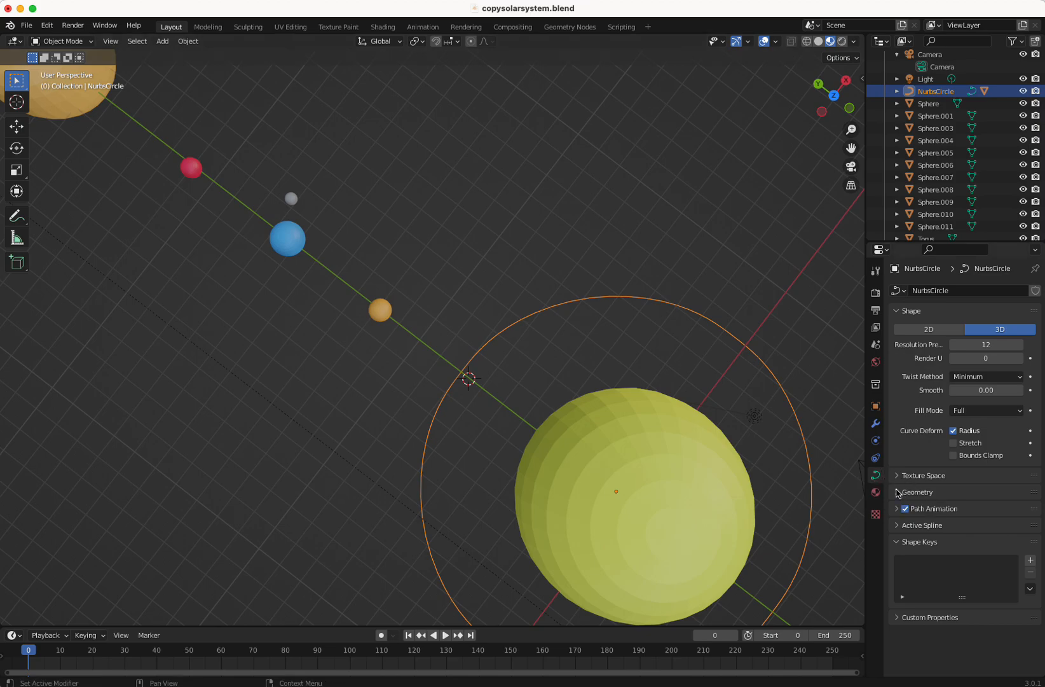
{"action": "left_click", "coordinate": [897, 510]}
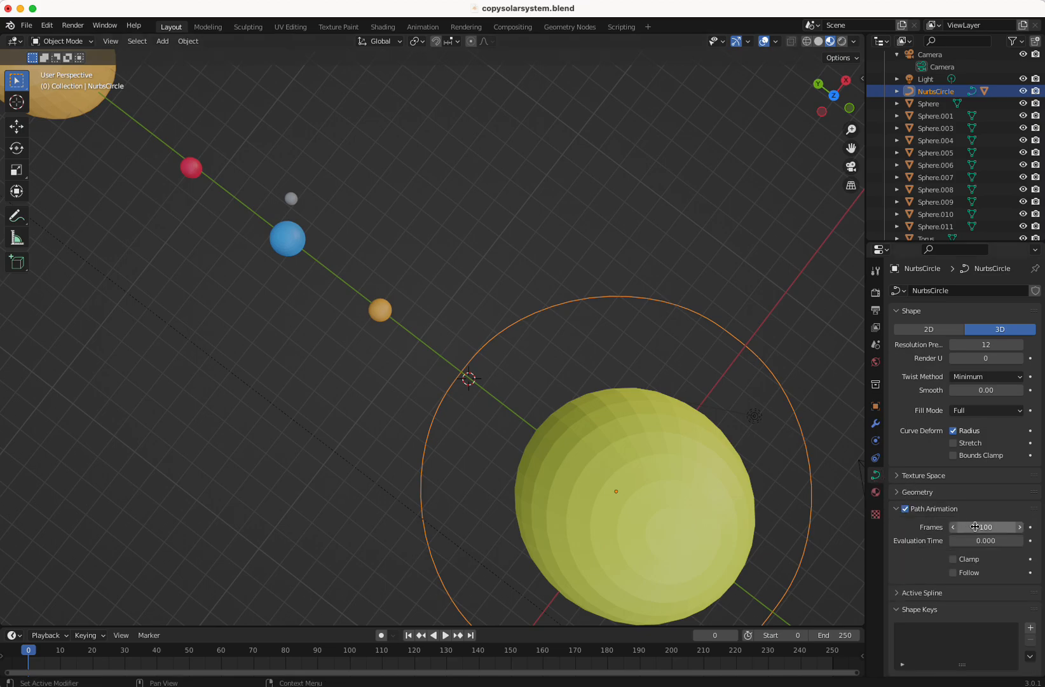
{"action": "left_click_drag", "start_coordinate": [981, 537], "coordinate": [992, 536]}
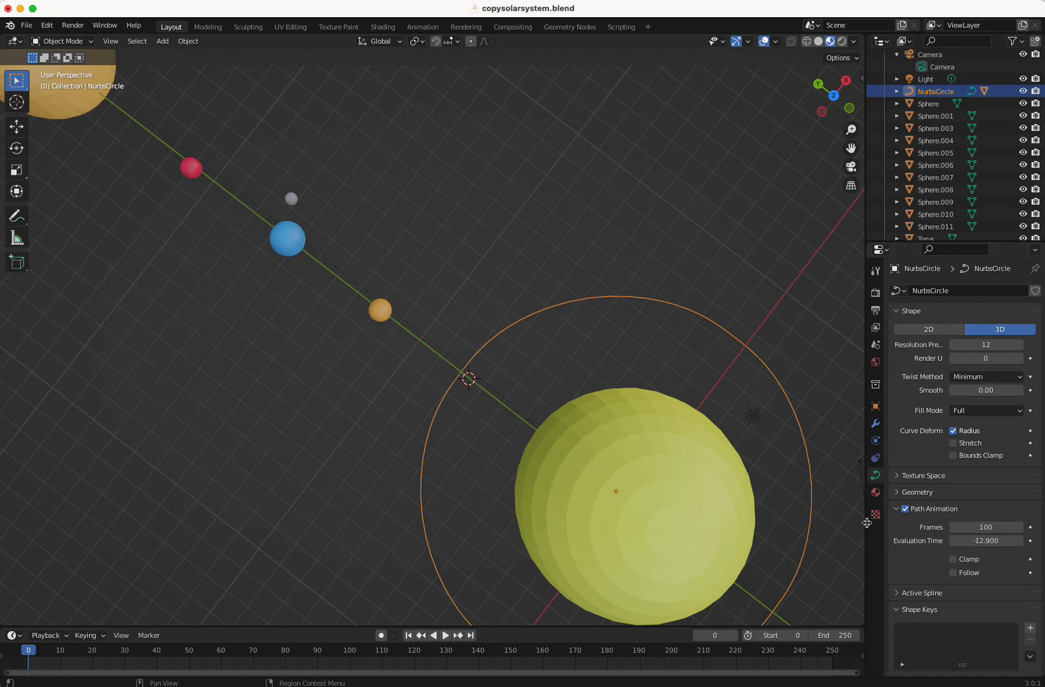
{"action": "middle_click_drag", "start_coordinate": [488, 440], "coordinate": [511, 347]}
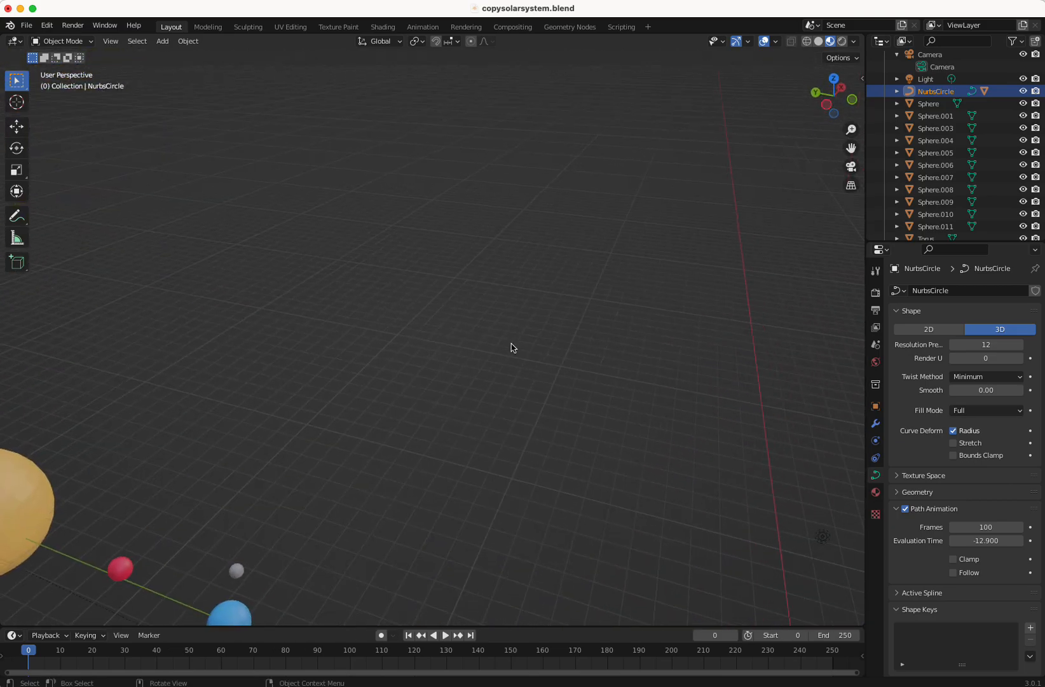
{"action": "middle_click_drag", "start_coordinate": [511, 393], "coordinate": [435, 289]}
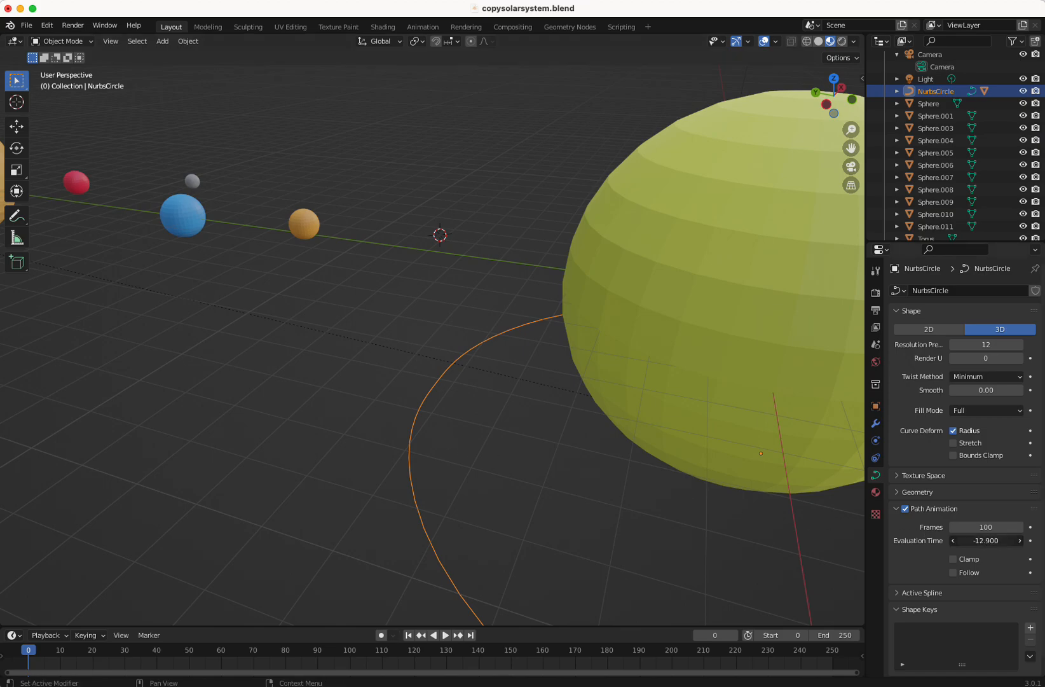
{"action": "left_click_drag", "start_coordinate": [986, 540], "coordinate": [922, 540]}
{"action": "mouse_move", "coordinate": [986, 540]}
{"action": "left_mouse_down"}
{"action": "mouse_move", "coordinate": [1017, 540]}
{"action": "mouse_move", "coordinate": [979, 540]}
{"action": "left_mouse_up"}
{"action": "left_click", "coordinate": [953, 572]}
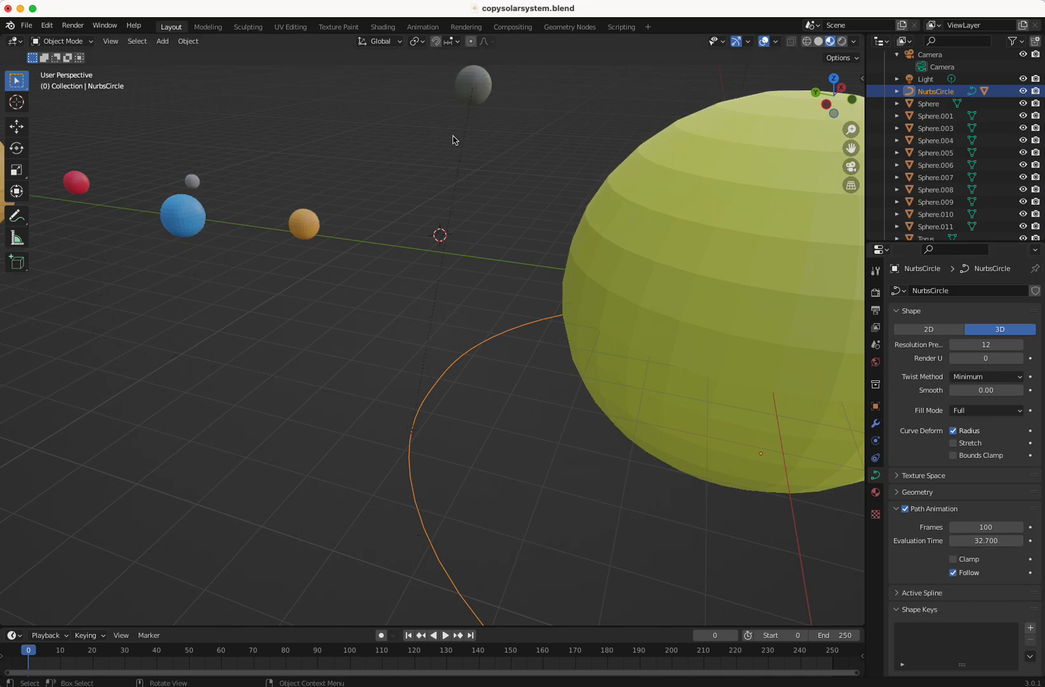
Move the small grey planet onto the orbit circle, turn on Clamp and set the Evaluation Time to 32.4
{"action": "left_click", "coordinate": [474, 89]}
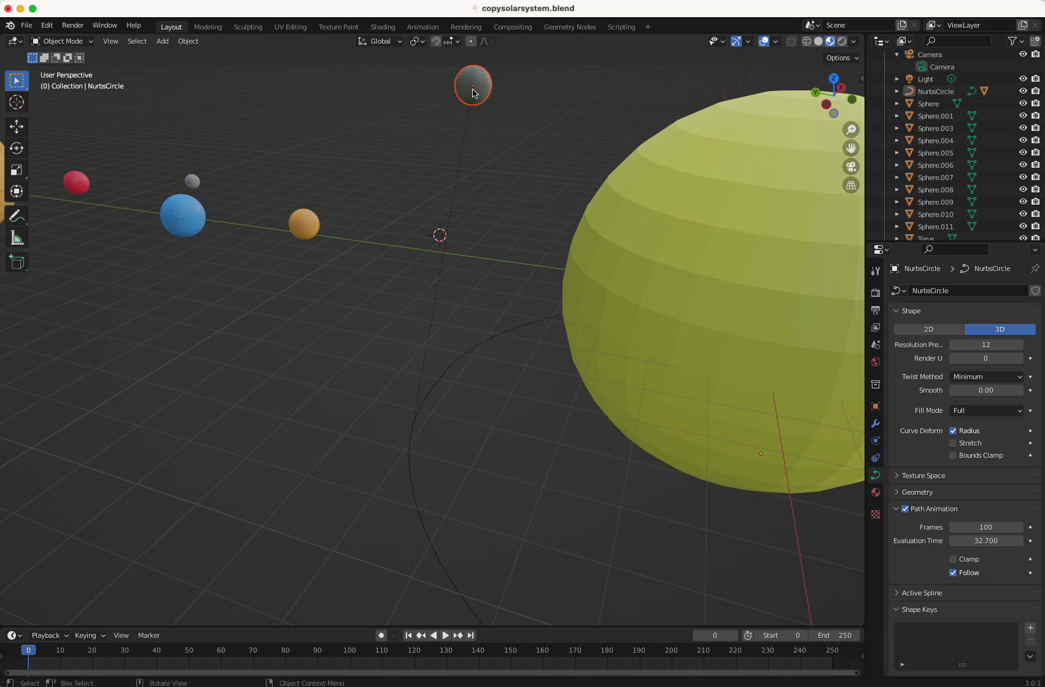
{"action": "left_click_drag", "start_coordinate": [473, 92], "coordinate": [413, 422]}
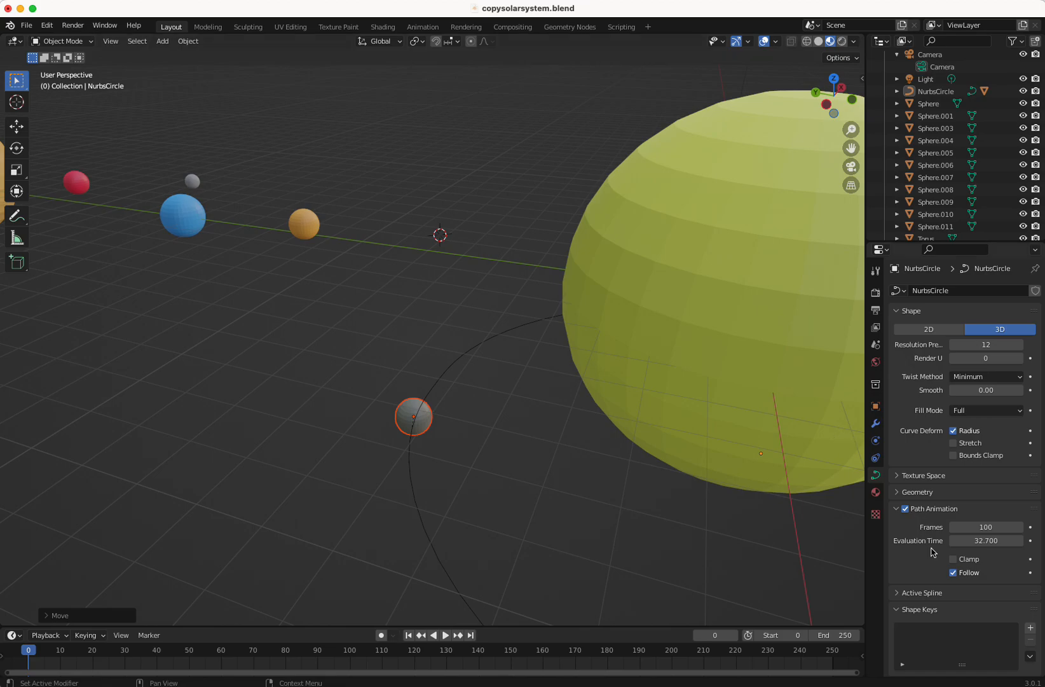
{"action": "mouse_move", "coordinate": [982, 541]}
{"action": "left_mouse_down"}
{"action": "mouse_move", "coordinate": [967, 541]}
{"action": "mouse_move", "coordinate": [1003, 541]}
{"action": "mouse_move", "coordinate": [972, 541]}
{"action": "mouse_move", "coordinate": [990, 540]}
{"action": "left_mouse_up"}
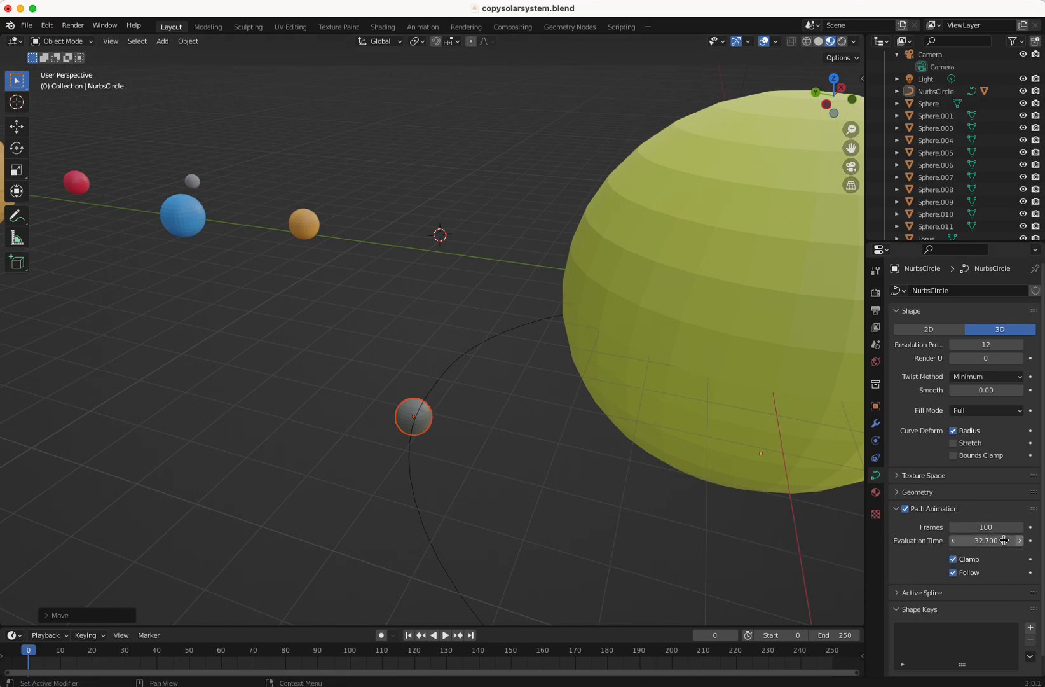
{"action": "mouse_move", "coordinate": [986, 540]}
{"action": "left_mouse_down"}
{"action": "mouse_move", "coordinate": [935, 540]}
{"action": "mouse_move", "coordinate": [1011, 540]}
{"action": "mouse_move", "coordinate": [960, 539]}
{"action": "mouse_move", "coordinate": [986, 540]}
{"action": "left_mouse_up"}
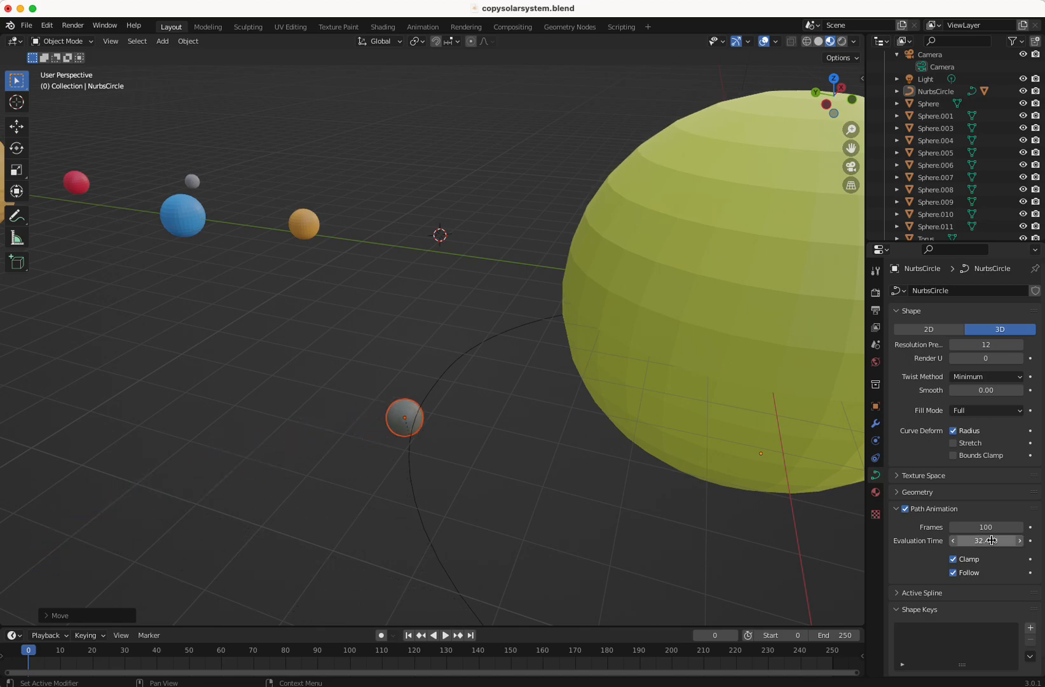
Reposition the small grey planet on the orbit circle, checking its placement from two viewing angles
{"action": "middle_click_drag", "start_coordinate": [674, 523], "coordinate": [665, 490]}
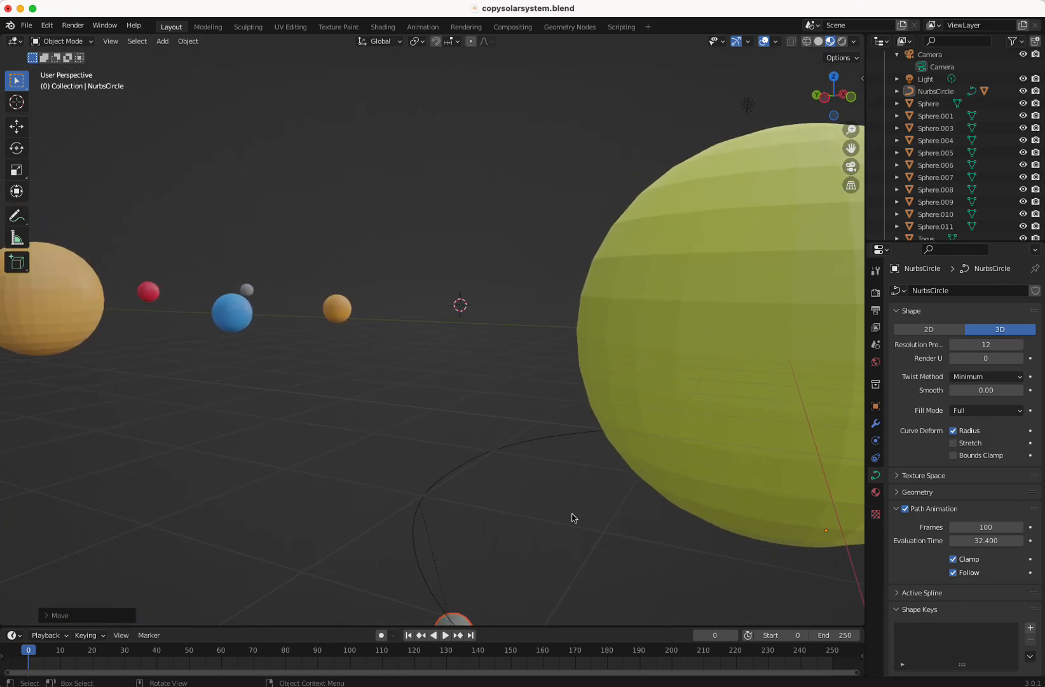
{"action": "key", "text": "g"}
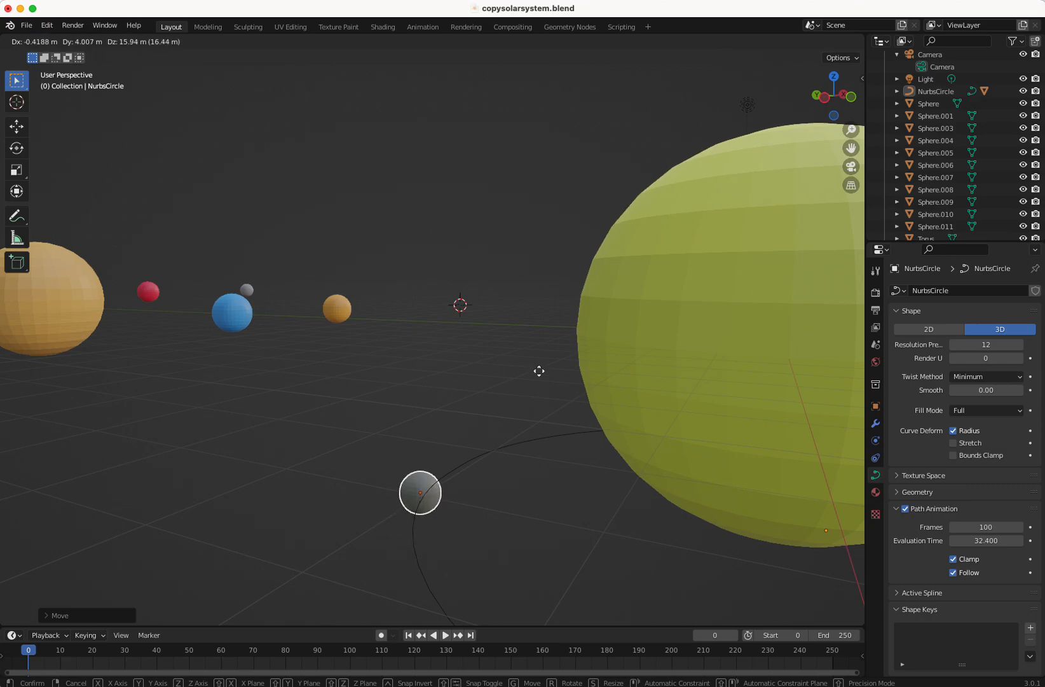
{"action": "left_click", "coordinate": [539, 371]}
{"action": "middle_click_drag", "start_coordinate": [444, 504], "coordinate": [483, 550]}
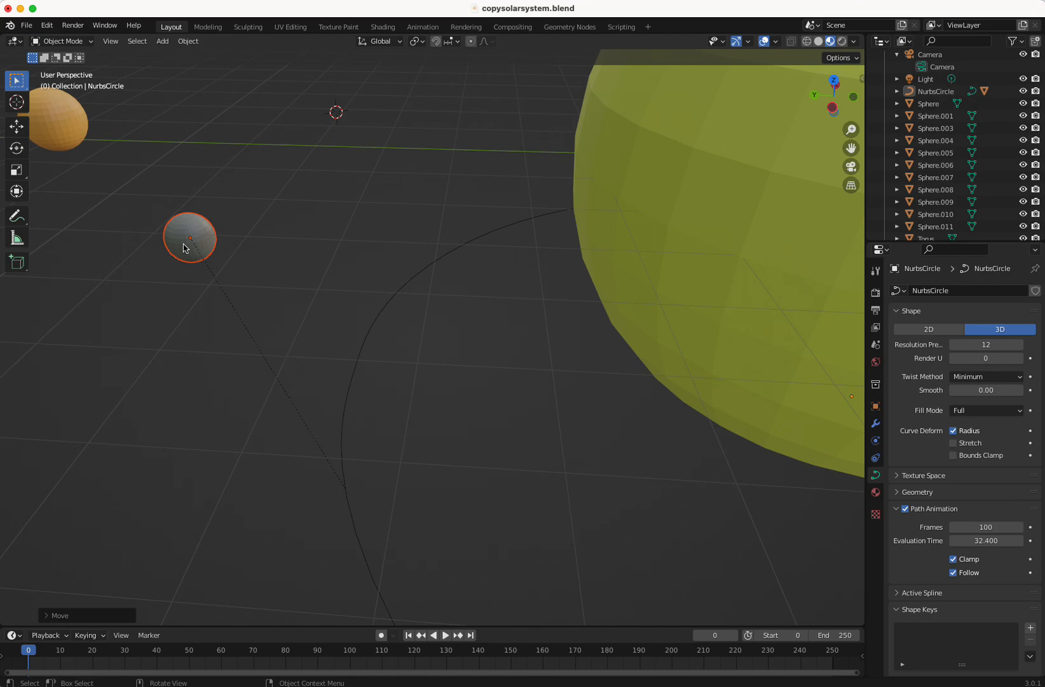
{"action": "key", "text": "g"}
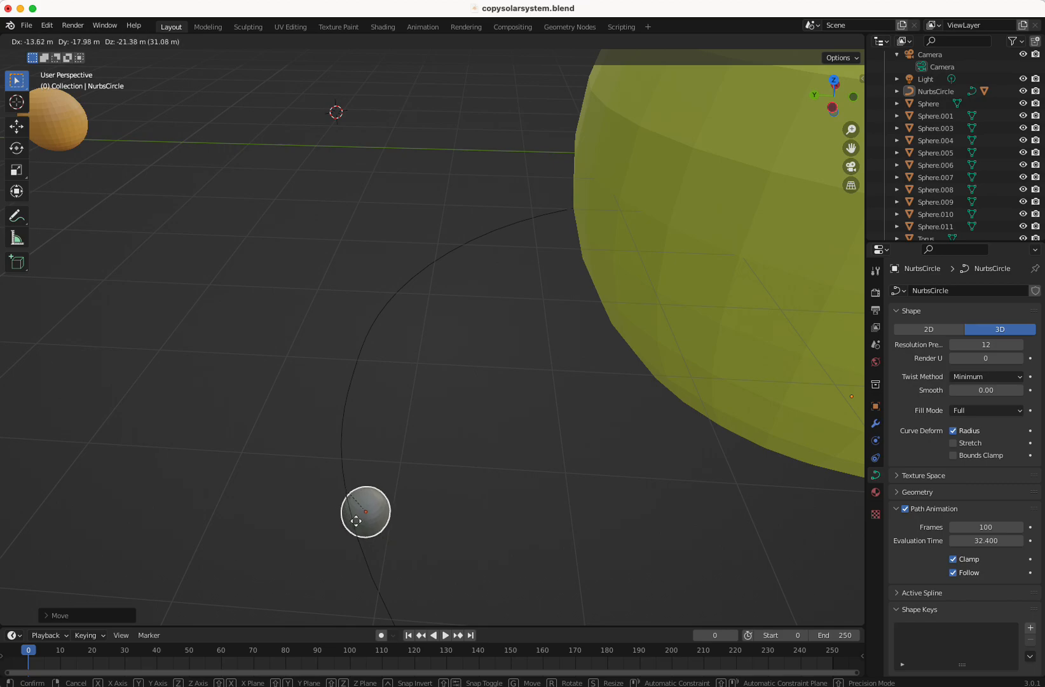
{"action": "left_click", "coordinate": [338, 505]}
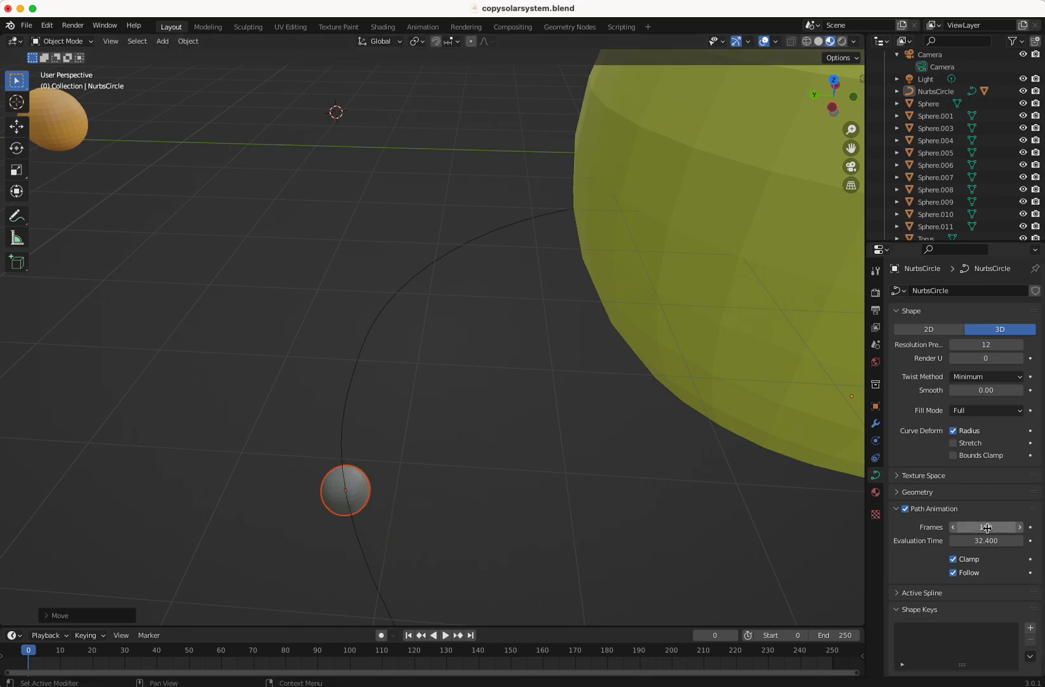
Turn off Clamp, enable Stretch for the curve deform and set the circle's Evaluation Time to 138.9
{"action": "left_click_drag", "start_coordinate": [986, 541], "coordinate": [1040, 540]}
{"action": "mouse_move", "coordinate": [985, 540]}
{"action": "left_mouse_down"}
{"action": "mouse_move", "coordinate": [963, 540]}
{"action": "mouse_move", "coordinate": [1044, 540]}
{"action": "mouse_move", "coordinate": [928, 541]}
{"action": "mouse_move", "coordinate": [985, 540]}
{"action": "left_mouse_up"}
{"action": "scroll", "coordinate": [972, 606], "scroll_direction": "down", "scroll_amount": 1}
{"action": "middle_click_drag", "start_coordinate": [734, 532], "coordinate": [795, 553]}
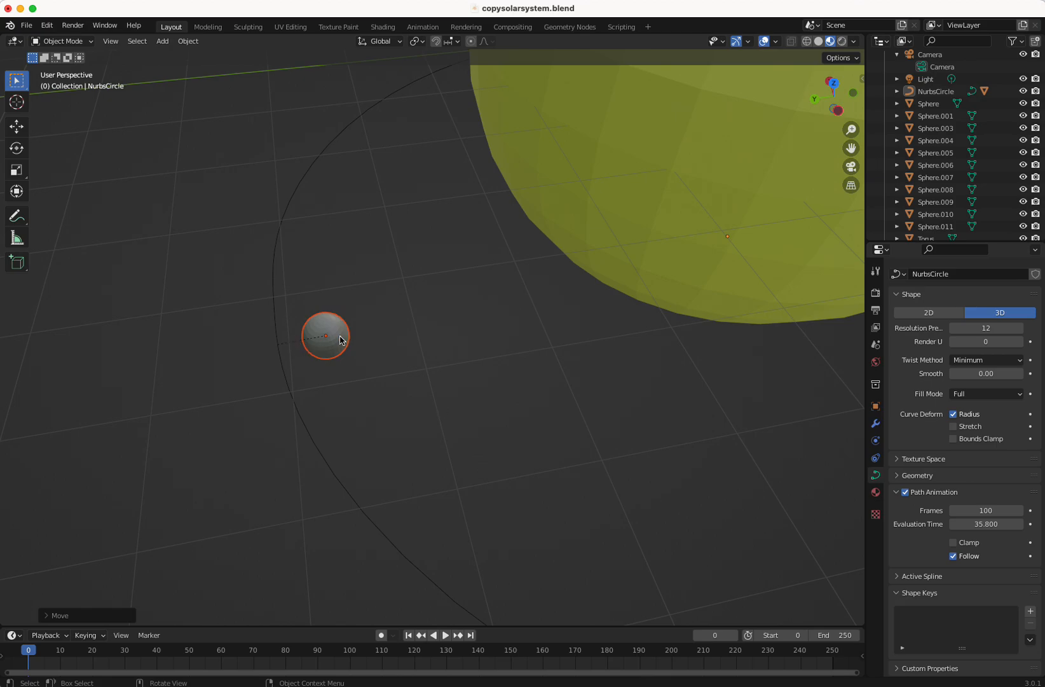
{"action": "middle_click_drag", "start_coordinate": [340, 340], "coordinate": [406, 342]}
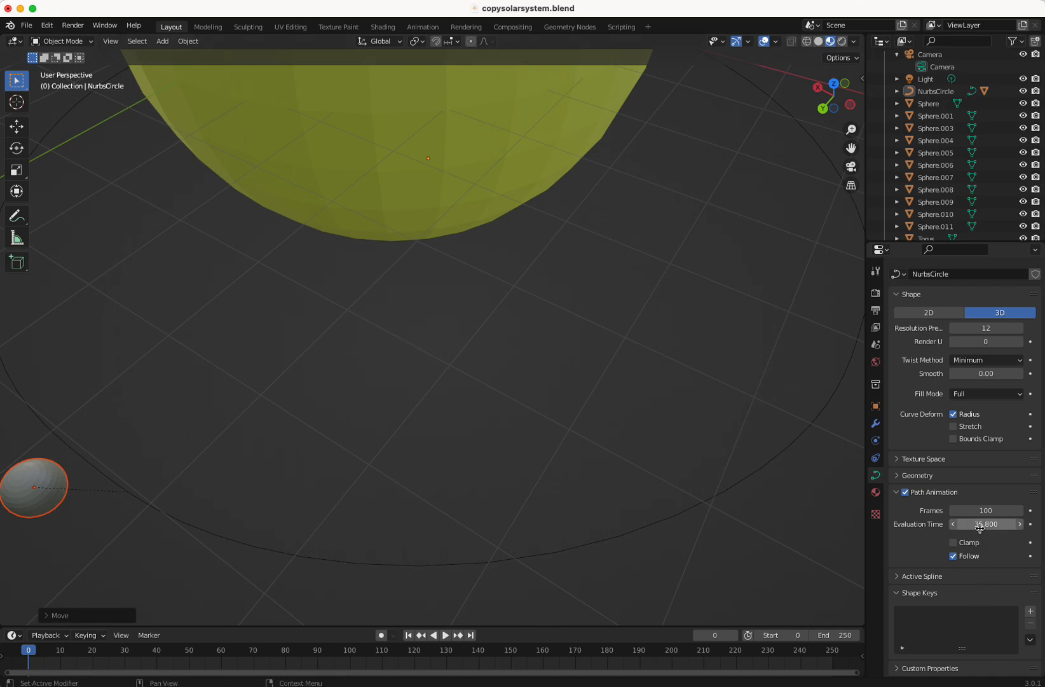
{"action": "left_click_drag", "start_coordinate": [979, 526], "coordinate": [1039, 527]}
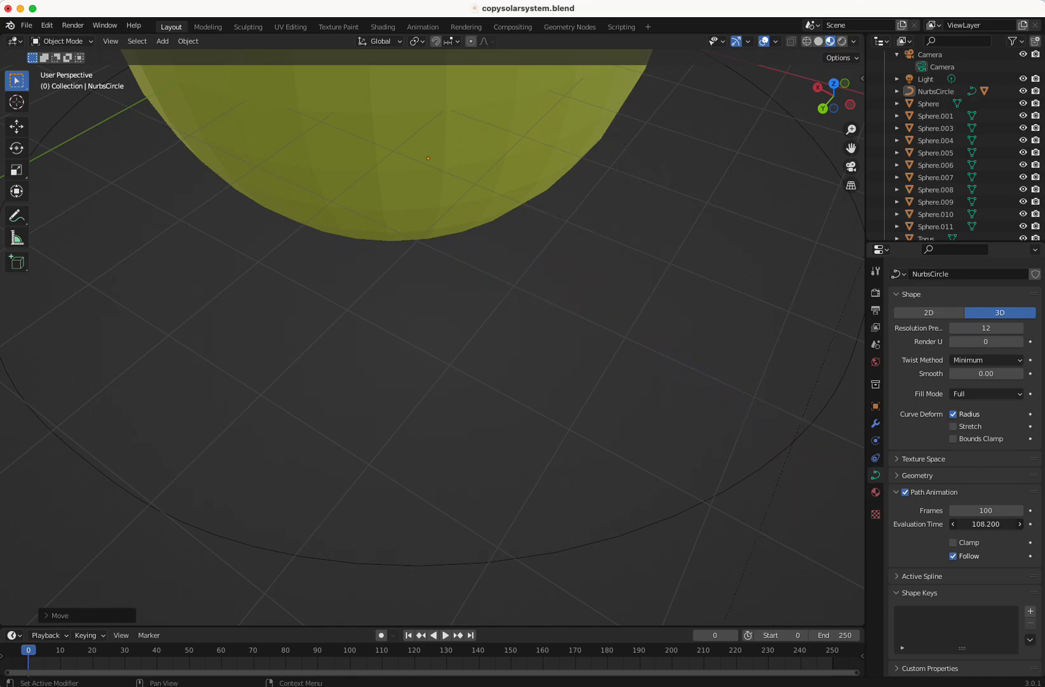
{"action": "left_click_drag", "start_coordinate": [1017, 523], "coordinate": [1026, 523]}
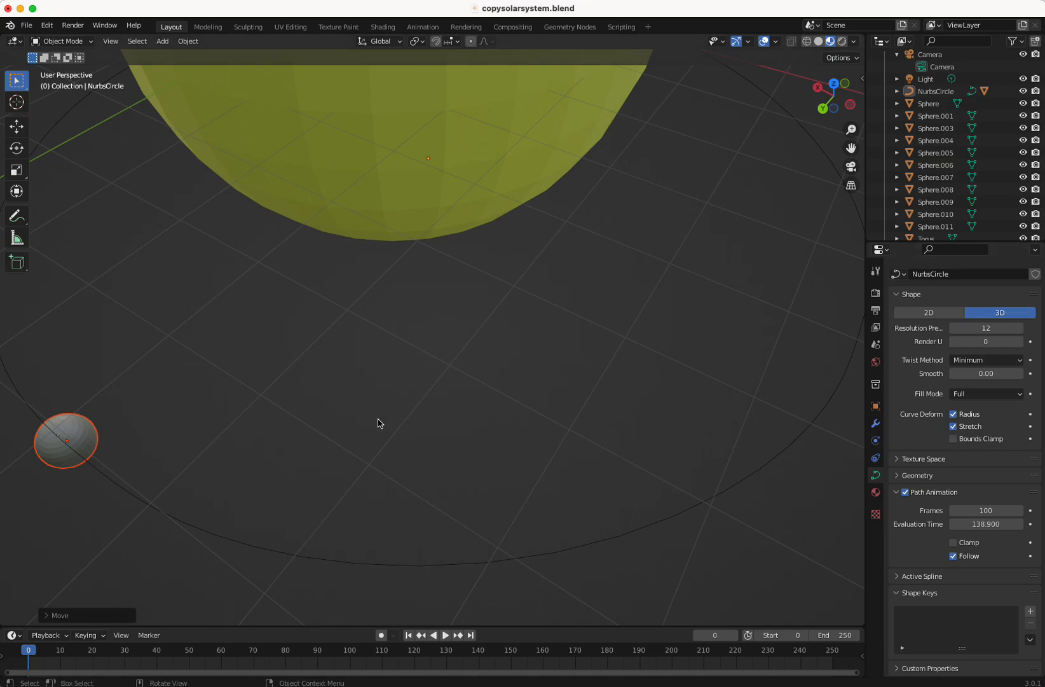
Keyframe the NURBS circle's Evaluation Time of 138.9 at frame 0
{"action": "middle_click_drag", "start_coordinate": [87, 437], "coordinate": [48, 401]}
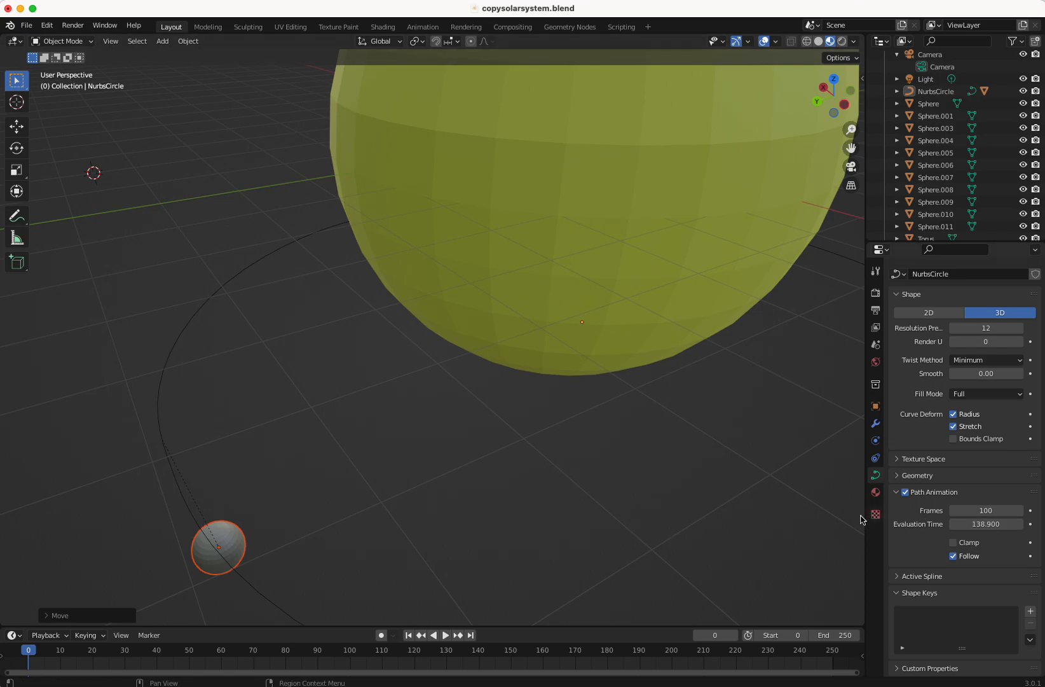
{"action": "left_click", "coordinate": [1030, 525]}
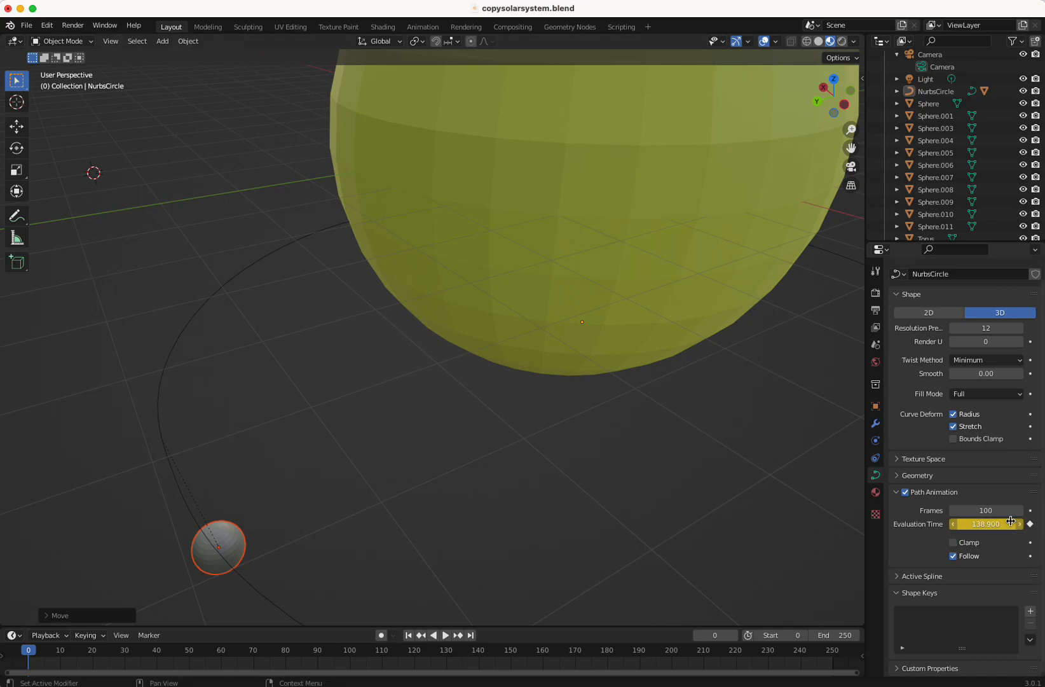
Try an Evaluation Time of 240 for the NURBS circle and scrub the timeline to frame 210
{"action": "mouse_move", "coordinate": [987, 524]}
{"action": "left_mouse_down"}
{"action": "mouse_move", "coordinate": [1020, 524]}
{"action": "mouse_move", "coordinate": [989, 523]}
{"action": "mouse_move", "coordinate": [1005, 524]}
{"action": "left_mouse_up"}
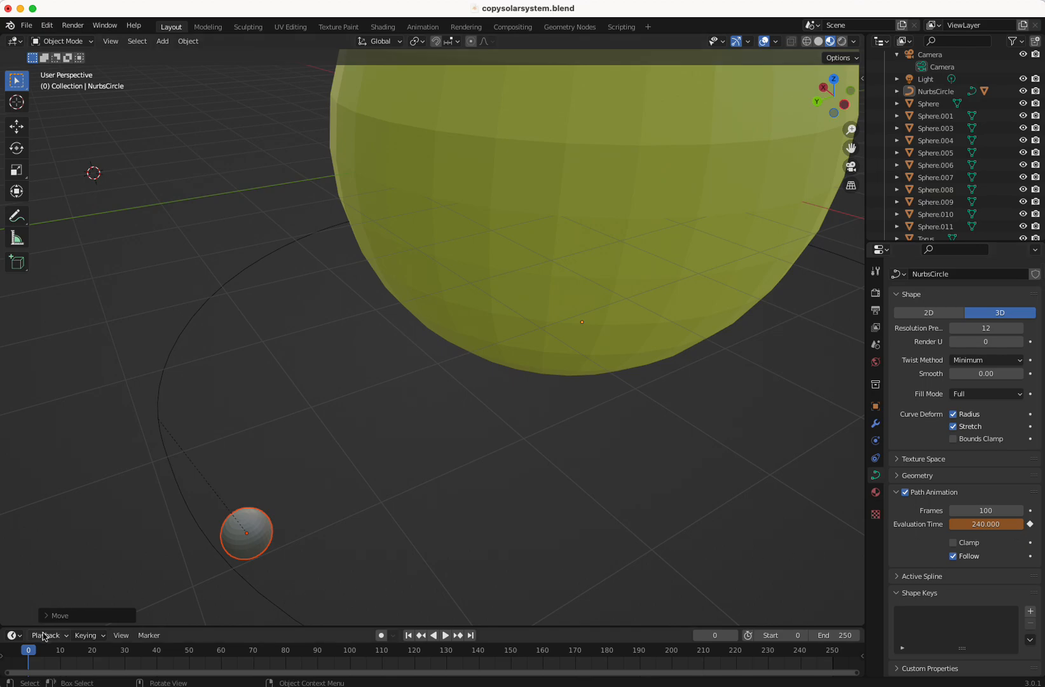
{"action": "left_click_drag", "start_coordinate": [35, 651], "coordinate": [79, 661]}
{"action": "left_click_drag", "start_coordinate": [199, 669], "coordinate": [484, 666]}
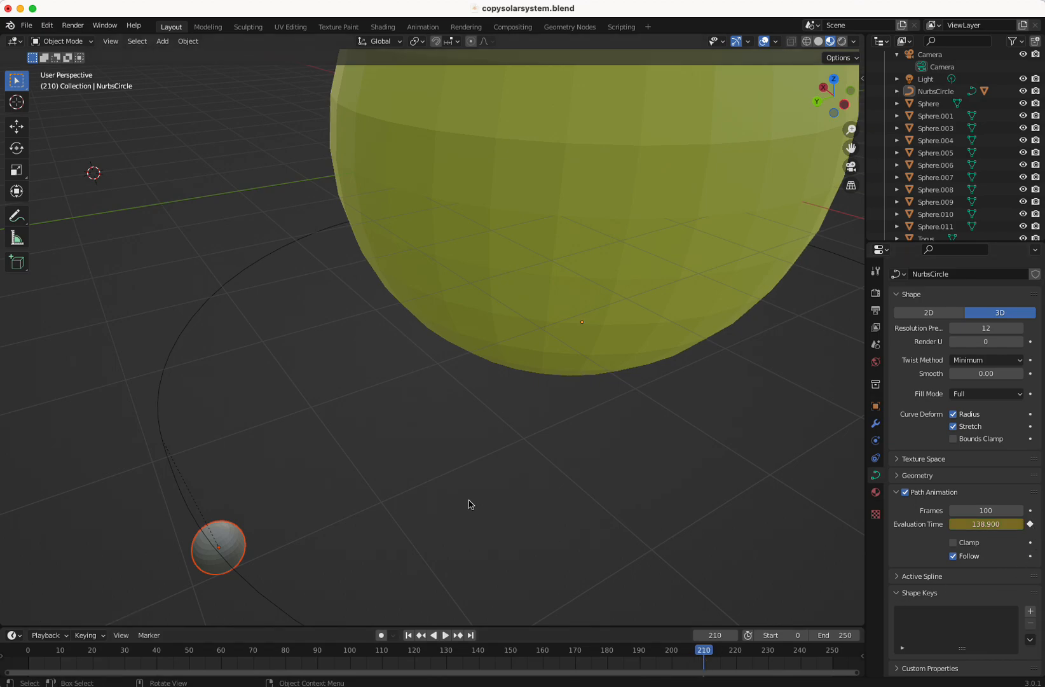
Enlarge the timeline area, play the animation from frame 0 to check the grey planet's motion, and return to frame 0
{"action": "middle_click_drag", "start_coordinate": [614, 569], "coordinate": [610, 592]}
{"action": "scroll", "coordinate": [610, 593], "scroll_direction": "up", "scroll_amount": 1}
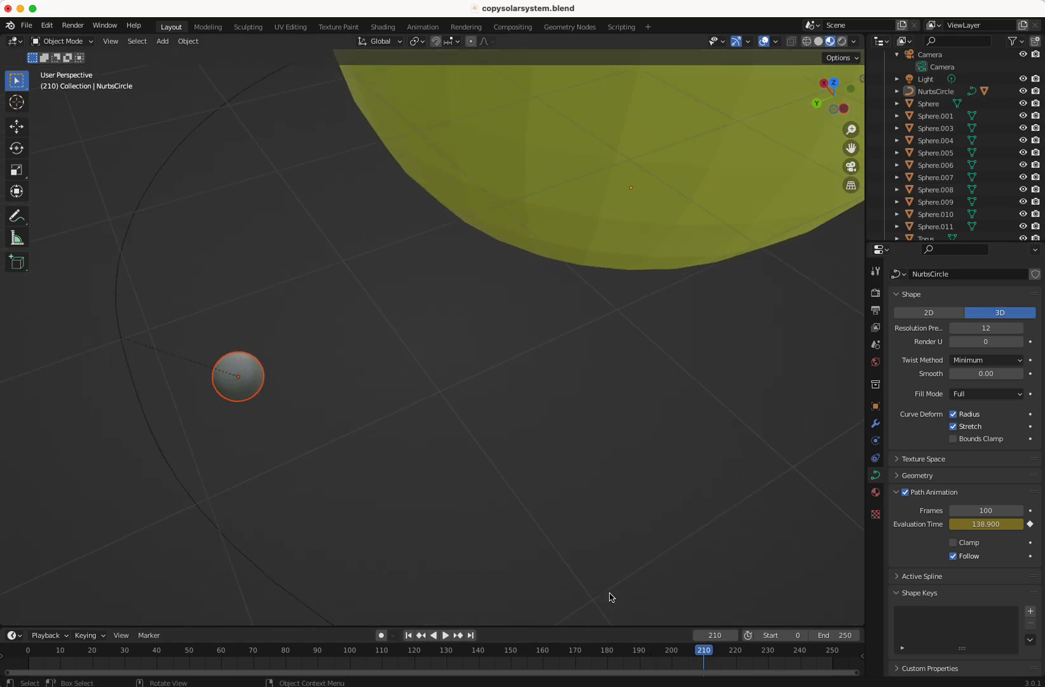
{"action": "scroll", "coordinate": [610, 597], "scroll_direction": "down", "scroll_amount": 6}
{"action": "scroll", "coordinate": [609, 597], "scroll_direction": "up", "scroll_amount": 3}
{"action": "scroll", "coordinate": [609, 597], "scroll_direction": "down", "scroll_amount": 3}
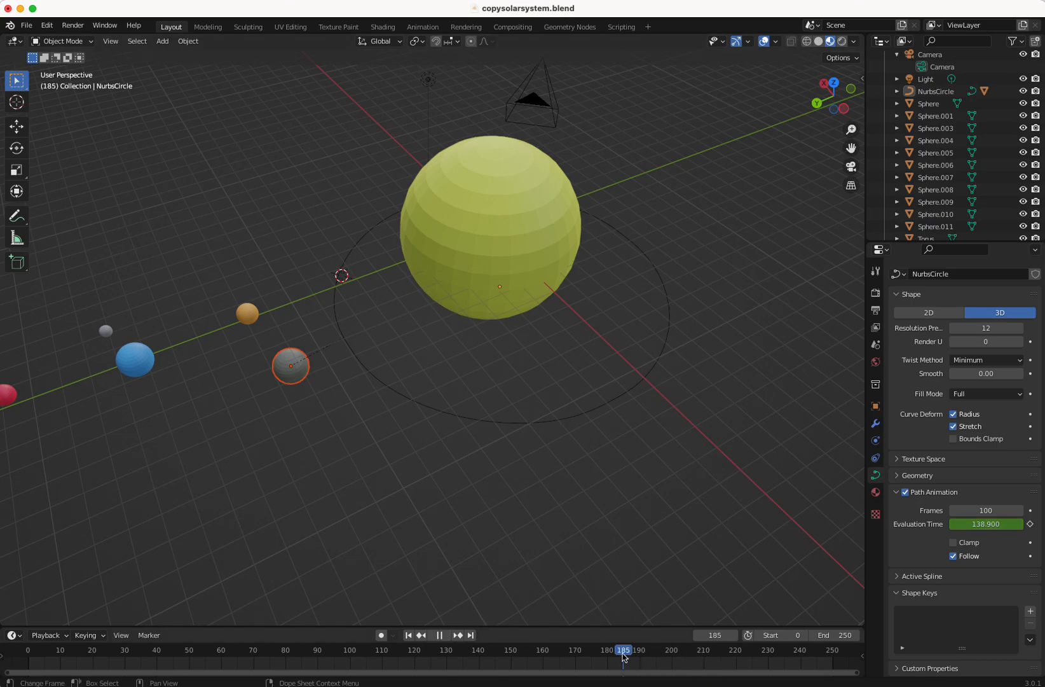
{"action": "left_click_drag", "start_coordinate": [623, 657], "coordinate": [31, 646]}
{"action": "left_click_drag", "start_coordinate": [169, 627], "coordinate": [188, 406]}
{"action": "key", "text": "space"}
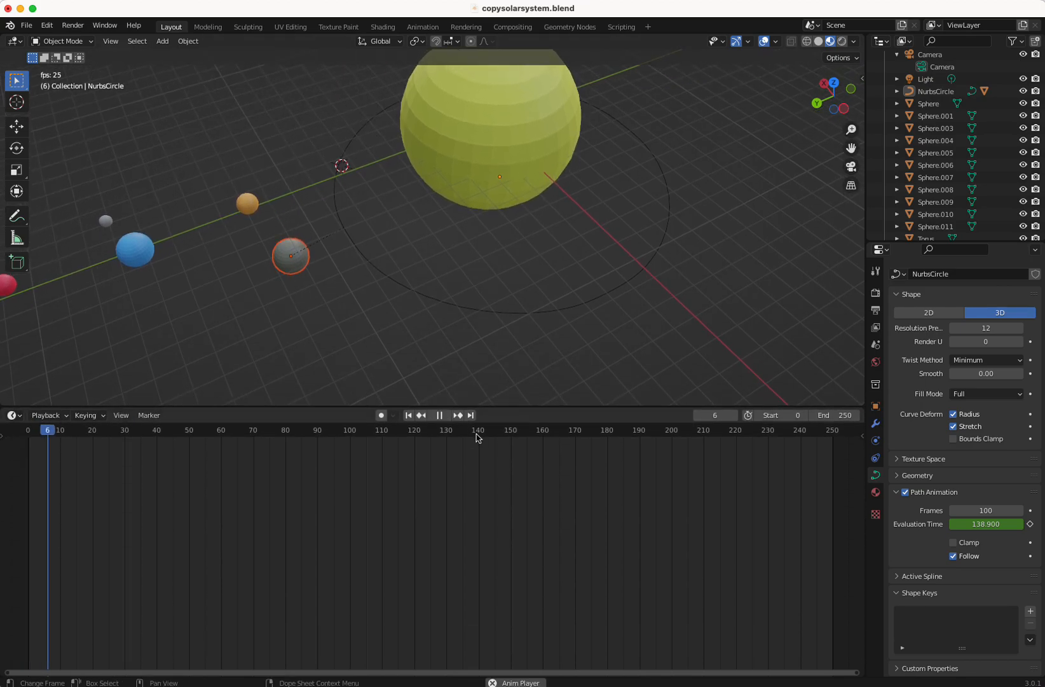
{"action": "key", "text": "space"}
{"action": "left_click_drag", "start_coordinate": [99, 430], "coordinate": [29, 434]}
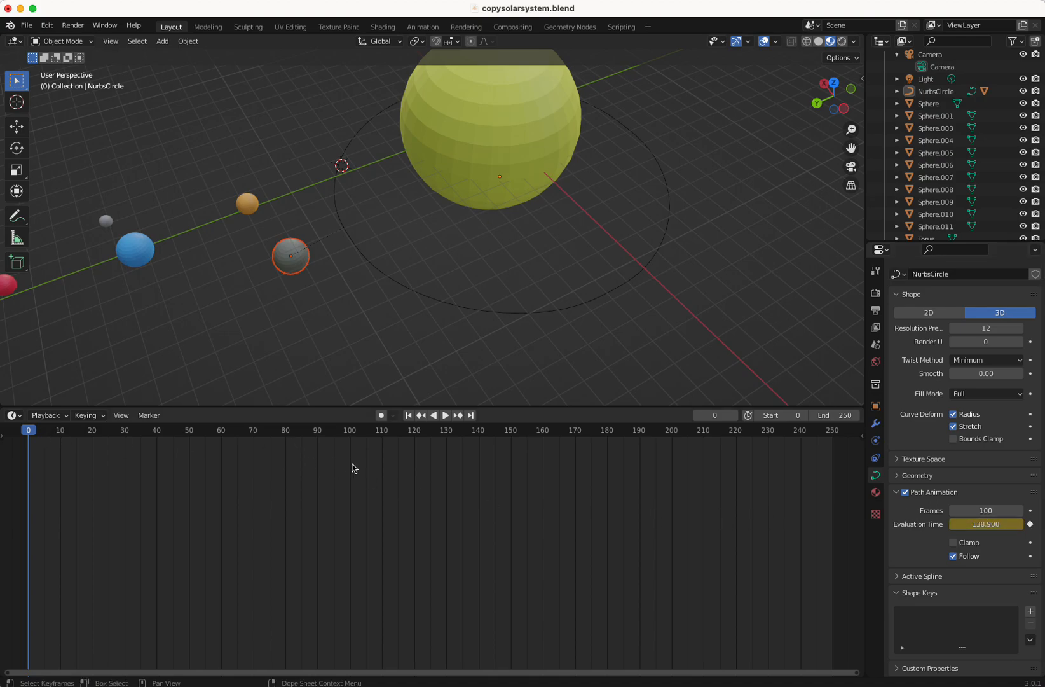
Move to frame 179, increase the NURBS circle's Evaluation Time and keyframe it there
{"action": "left_click_drag", "start_coordinate": [31, 435], "coordinate": [604, 466]}
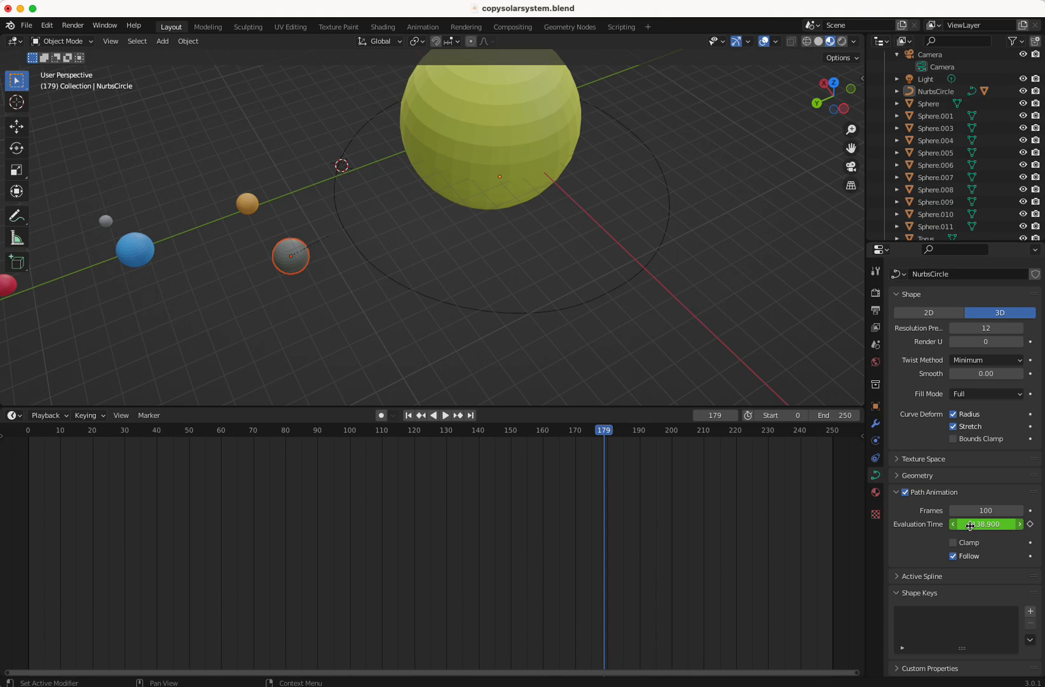
{"action": "left_click_drag", "start_coordinate": [957, 528], "coordinate": [1024, 524]}
{"action": "left_click", "coordinate": [1031, 525]}
Play the animation from the beginning to check how the grey planet moves between the two keyframes
{"action": "key", "text": "space"}
{"action": "left_click_drag", "start_coordinate": [609, 433], "coordinate": [31, 436]}
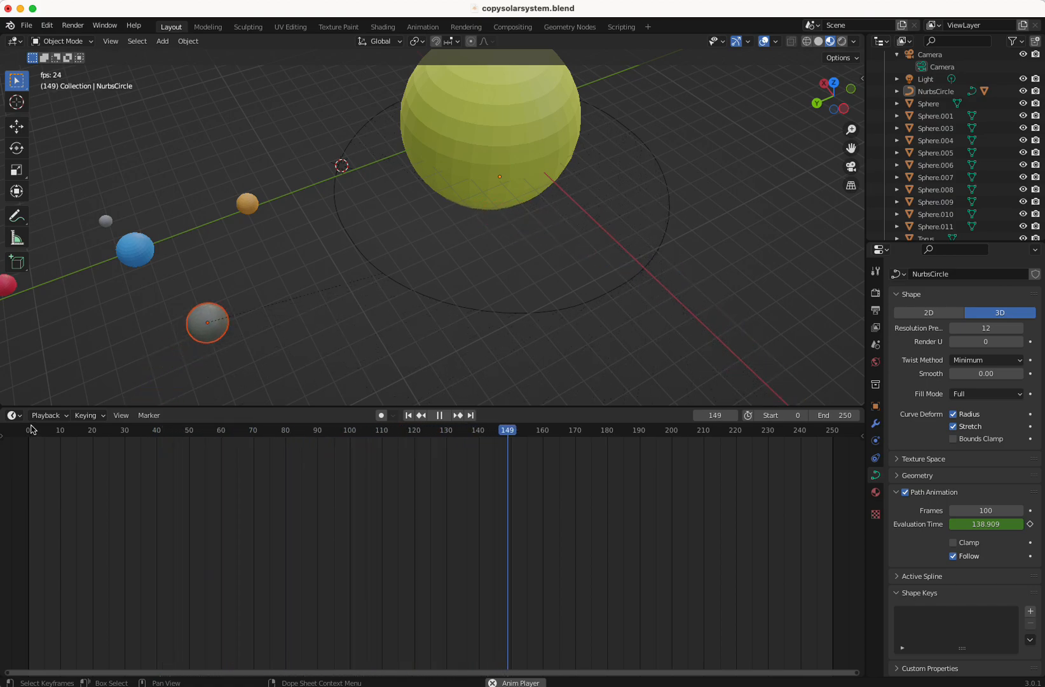
{"action": "key", "text": "space"}
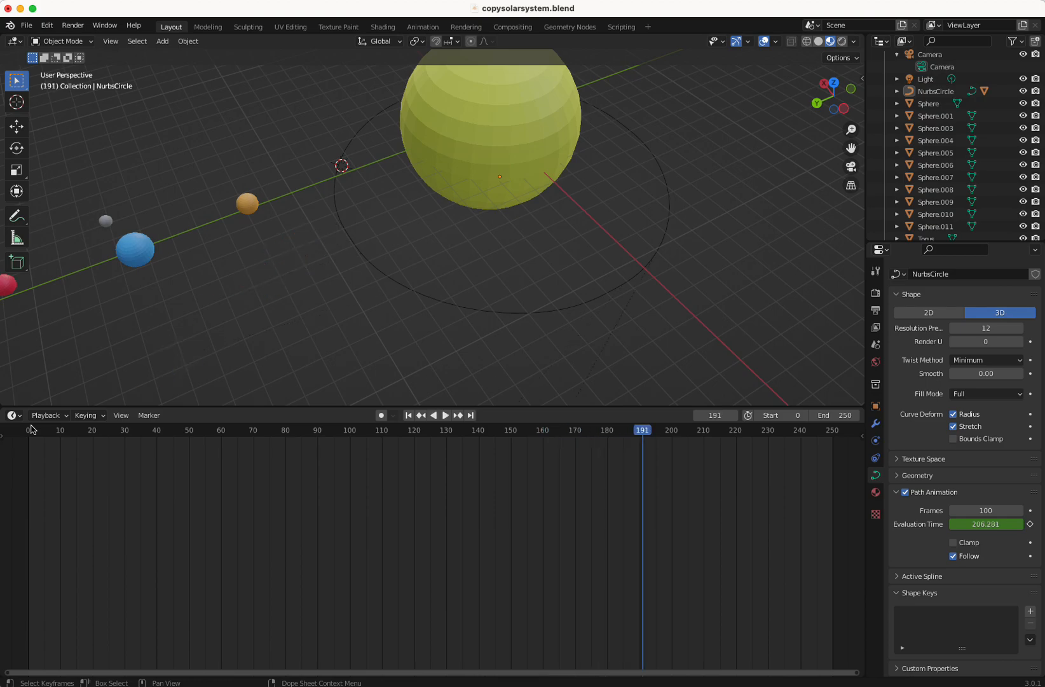
{"action": "key", "text": "space"}
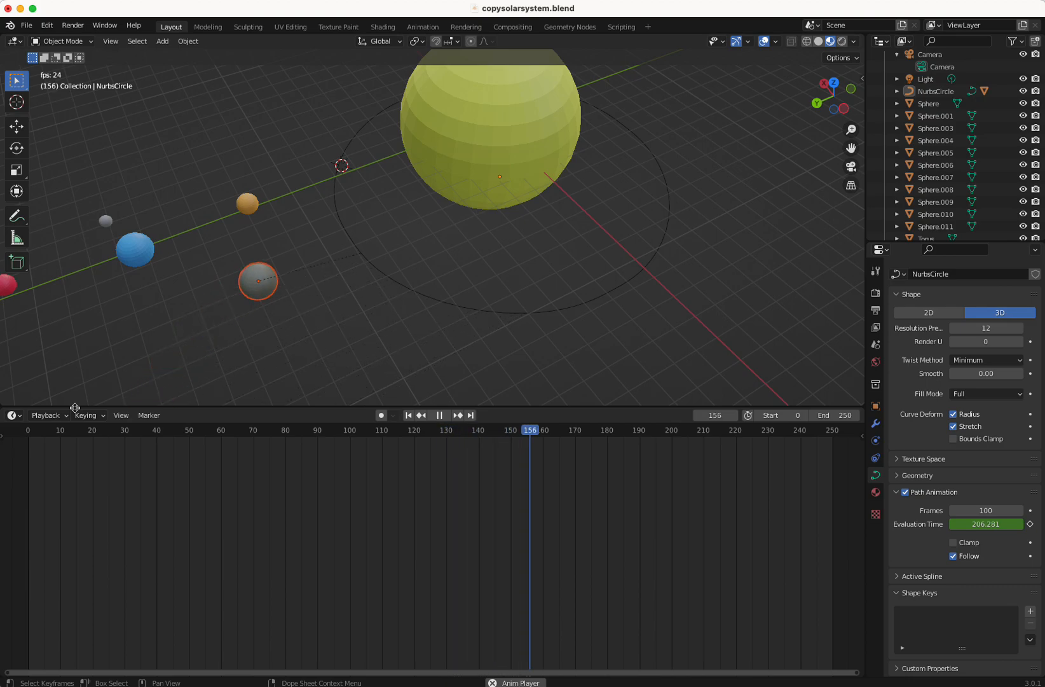
{"action": "key", "text": "space"}
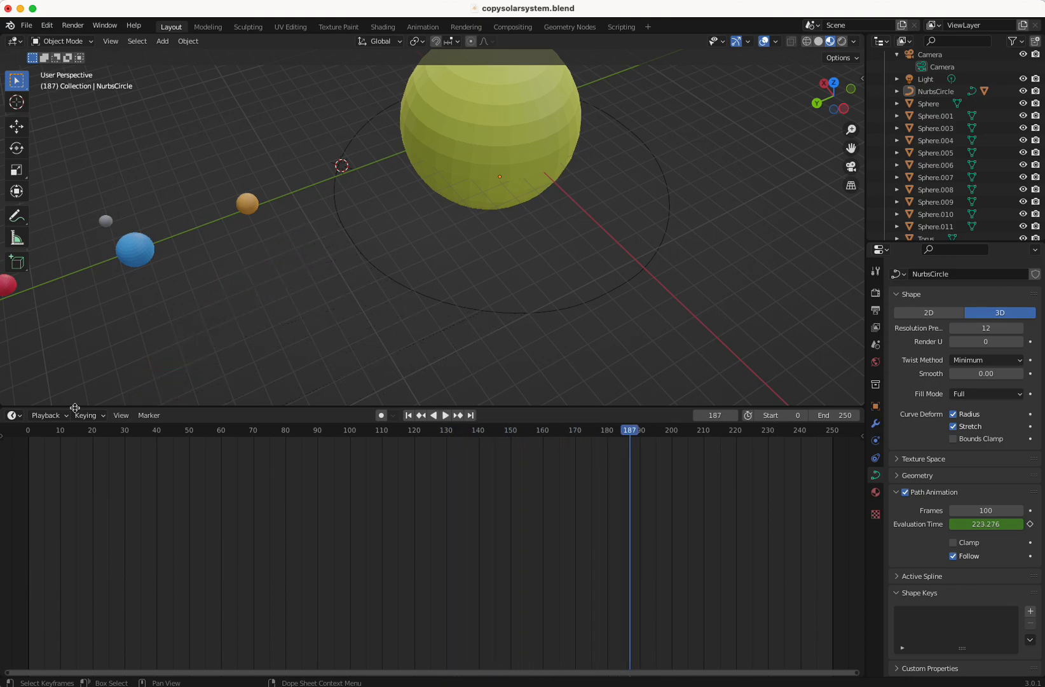